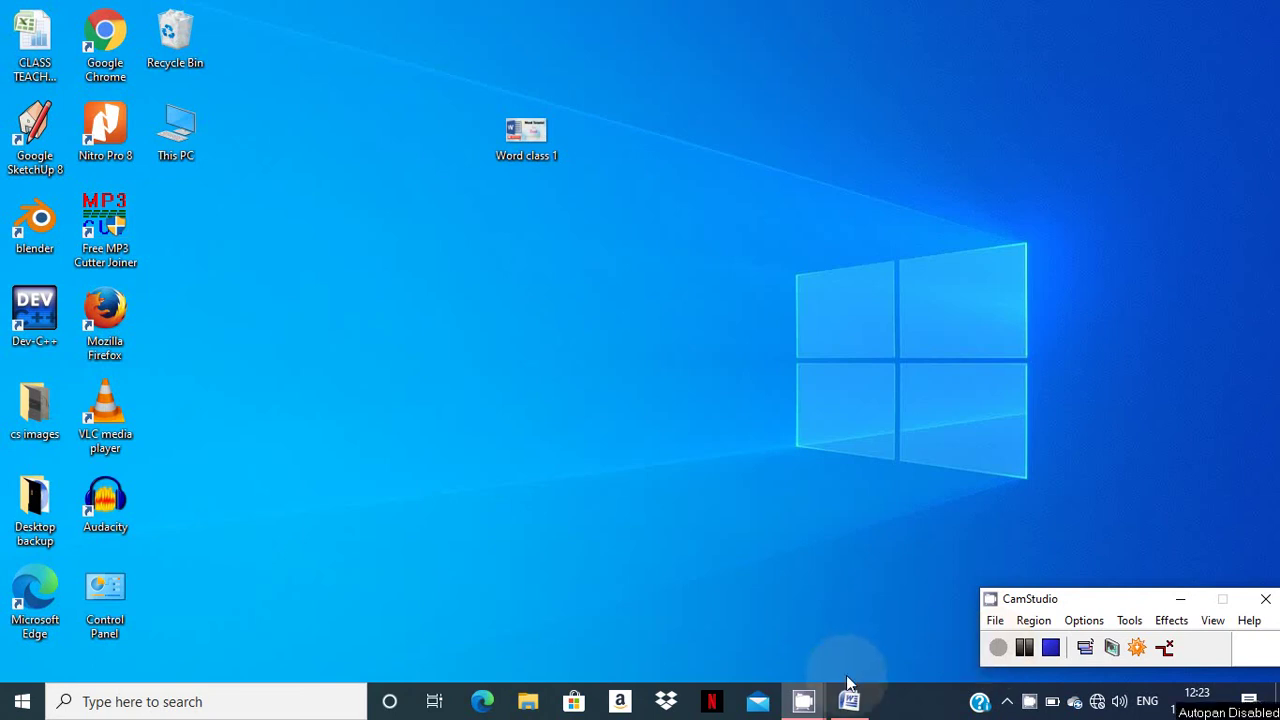
# Bring the blank Document1 Word window to the front and place the cursor on the page.
pyautogui.click(846, 703)
pyautogui.click(543, 266)
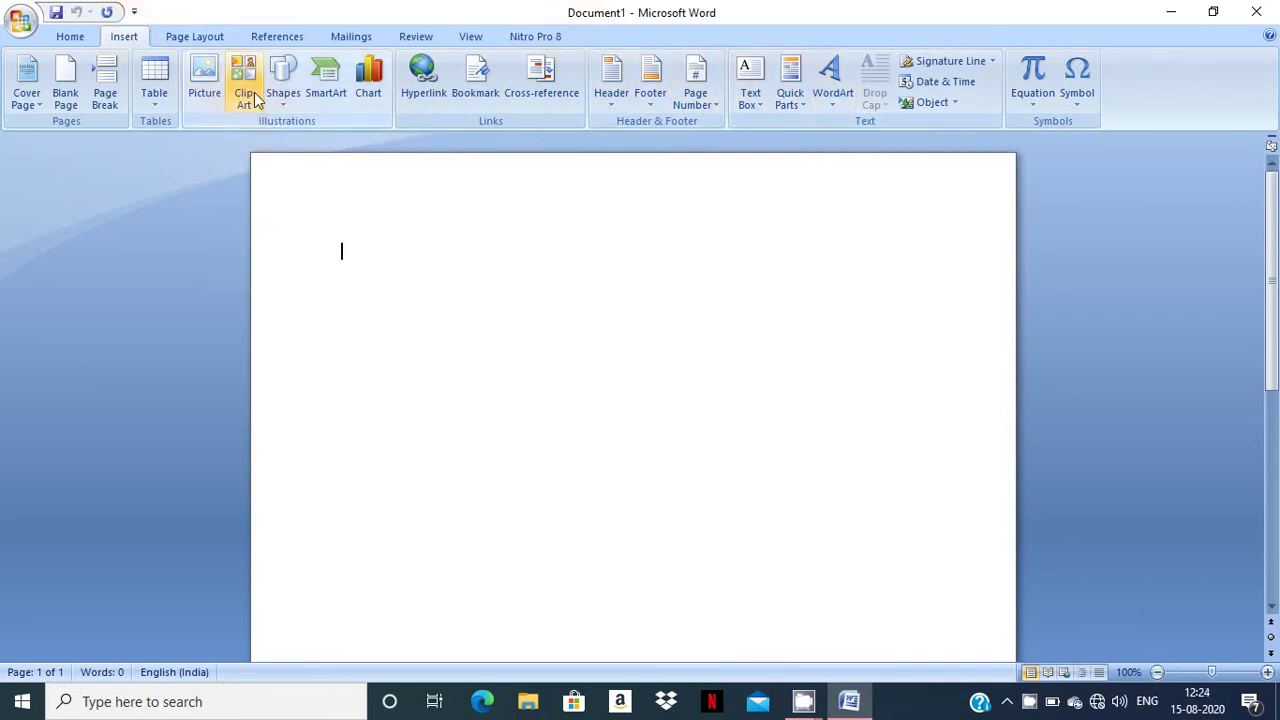
# Open the Insert tab's WordArt gallery over the blank Document1 page.
pyautogui.click(369, 295)
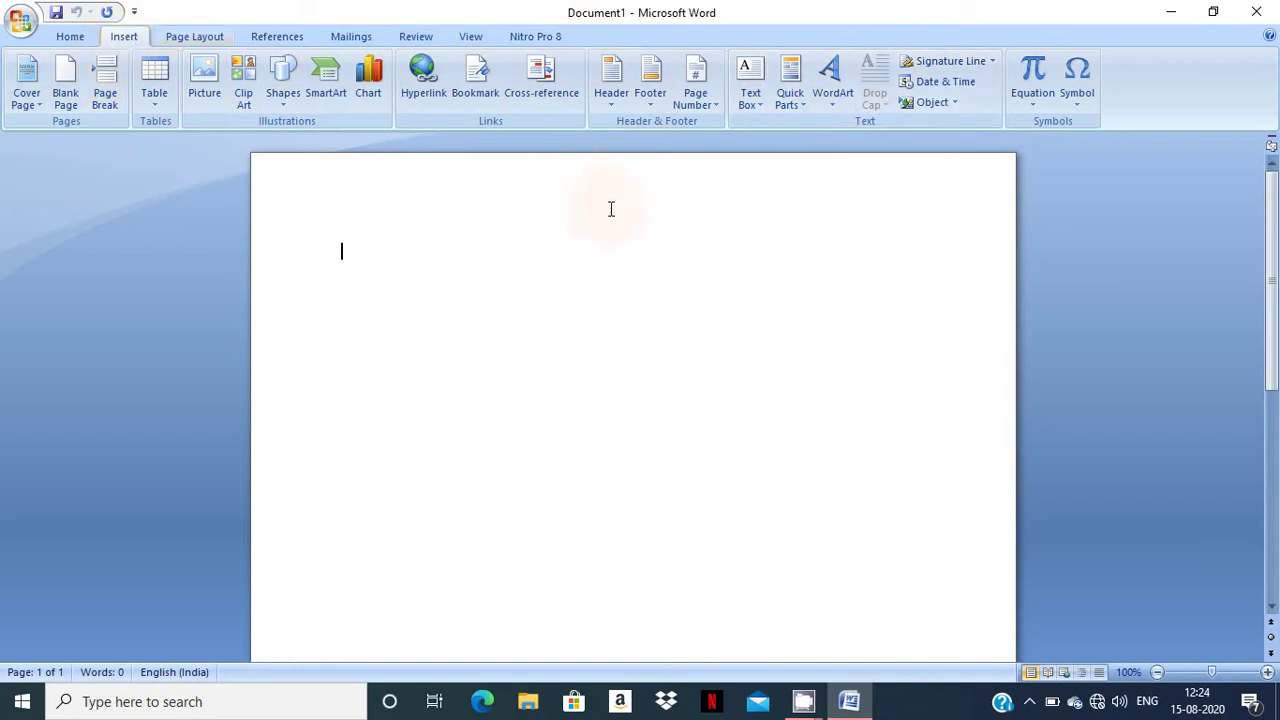
pyautogui.click(828, 95)
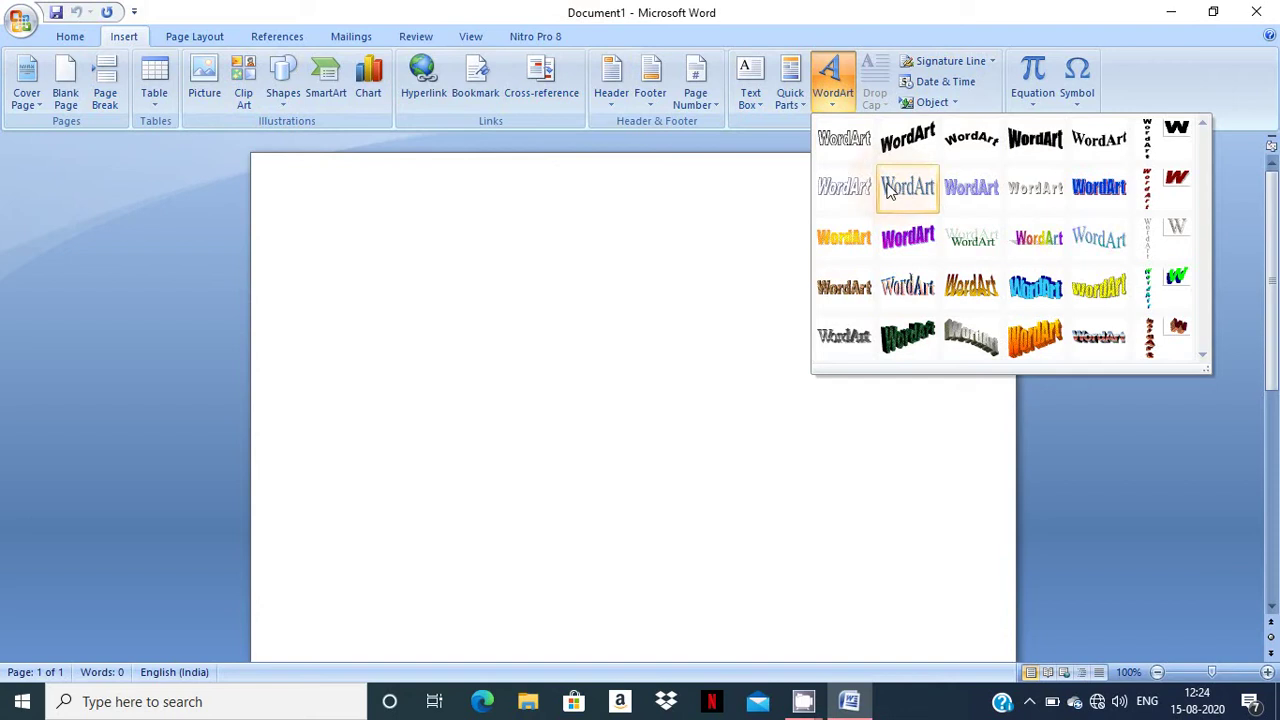
# Choose the rainbow WordArt style and replace 'Your Text Here' with 'Happy Independence Day'.
pyautogui.click(1035, 240)
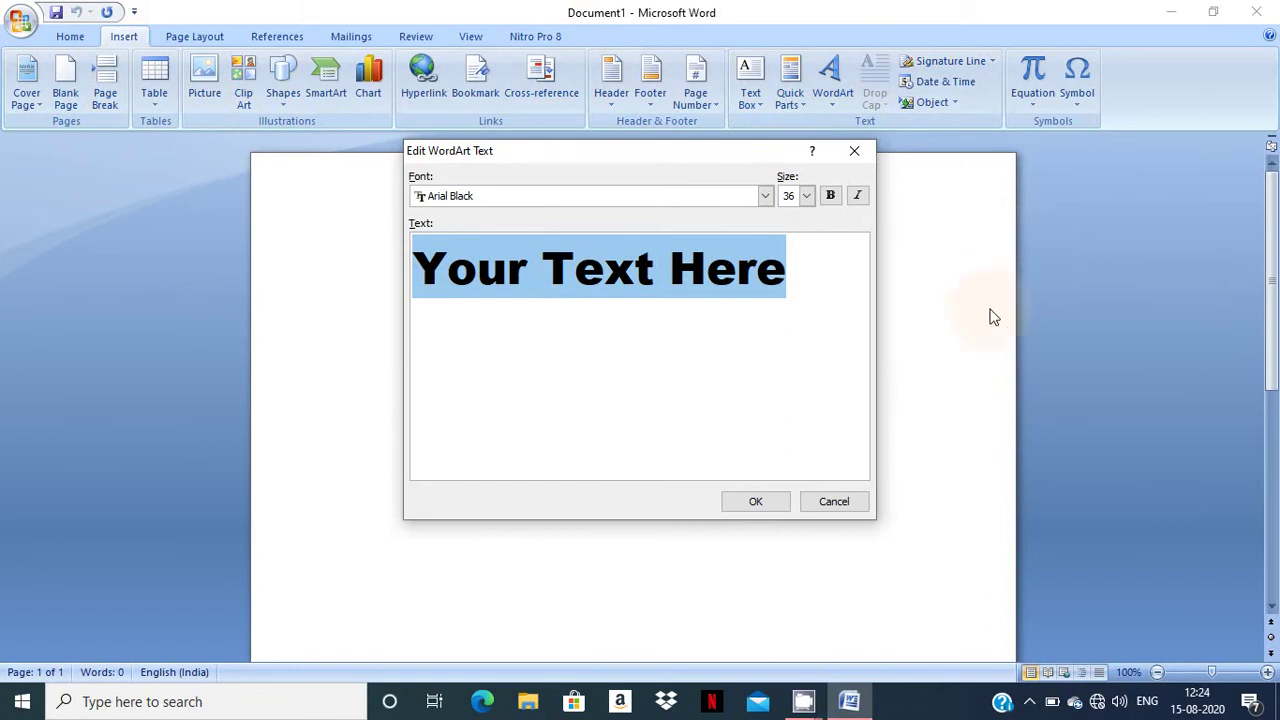
pyautogui.click(811, 280)
pyautogui.press('BackSpace')
pyautogui.press('BackSpace')
pyautogui.press('BackSpace')
pyautogui.press('BackSpace')
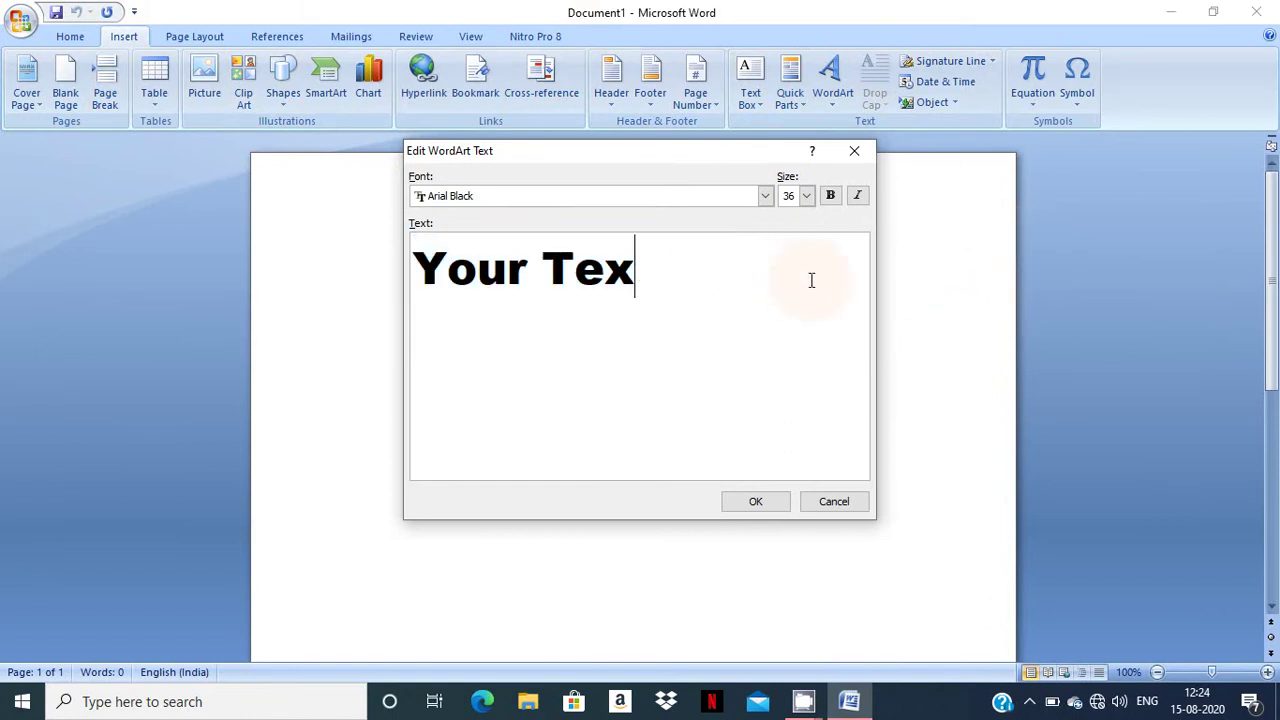
pyautogui.press('BackSpace')
pyautogui.press('BackSpace')
pyautogui.press('BackSpace')
pyautogui.write('Ha')
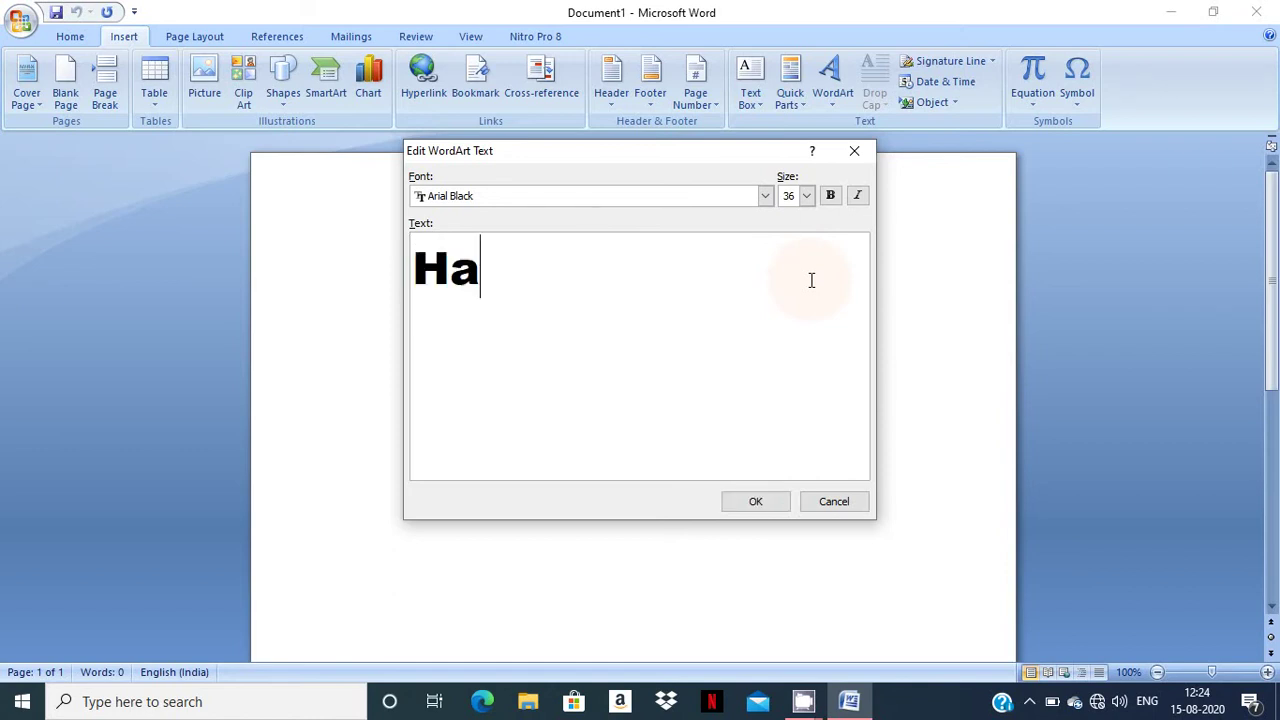
pyautogui.write('ppy ')
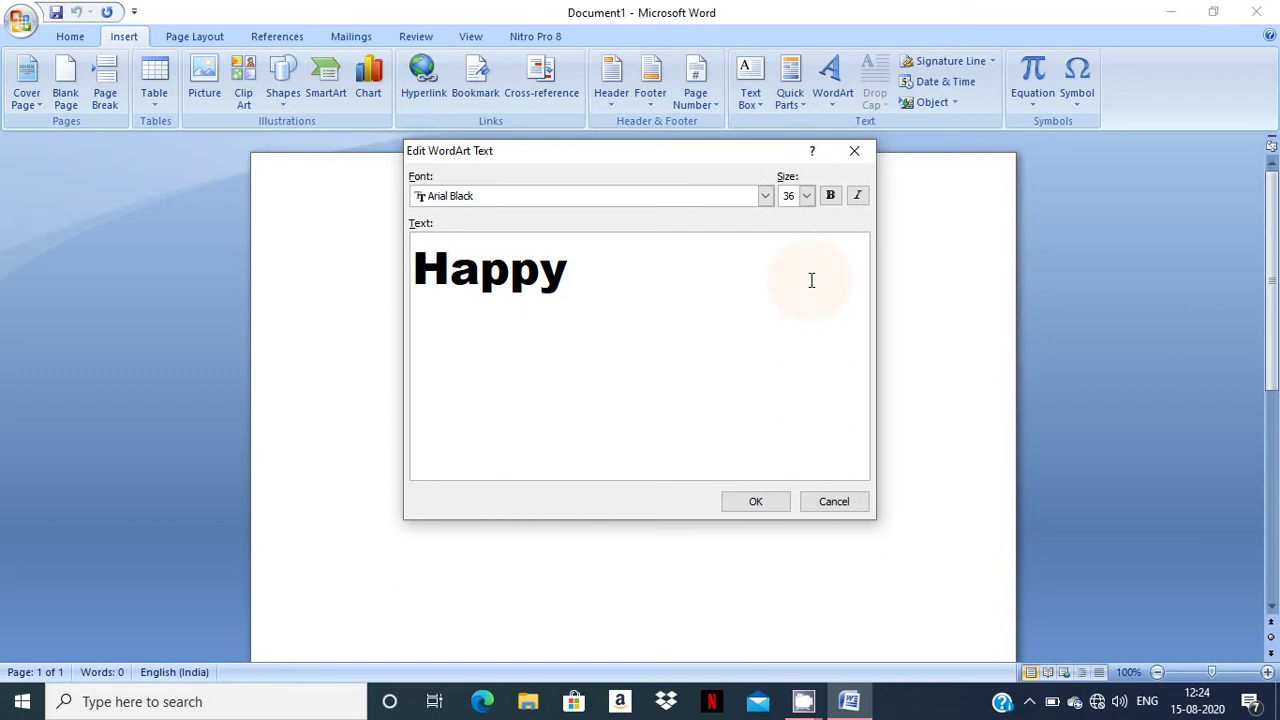
pyautogui.write('Independen')
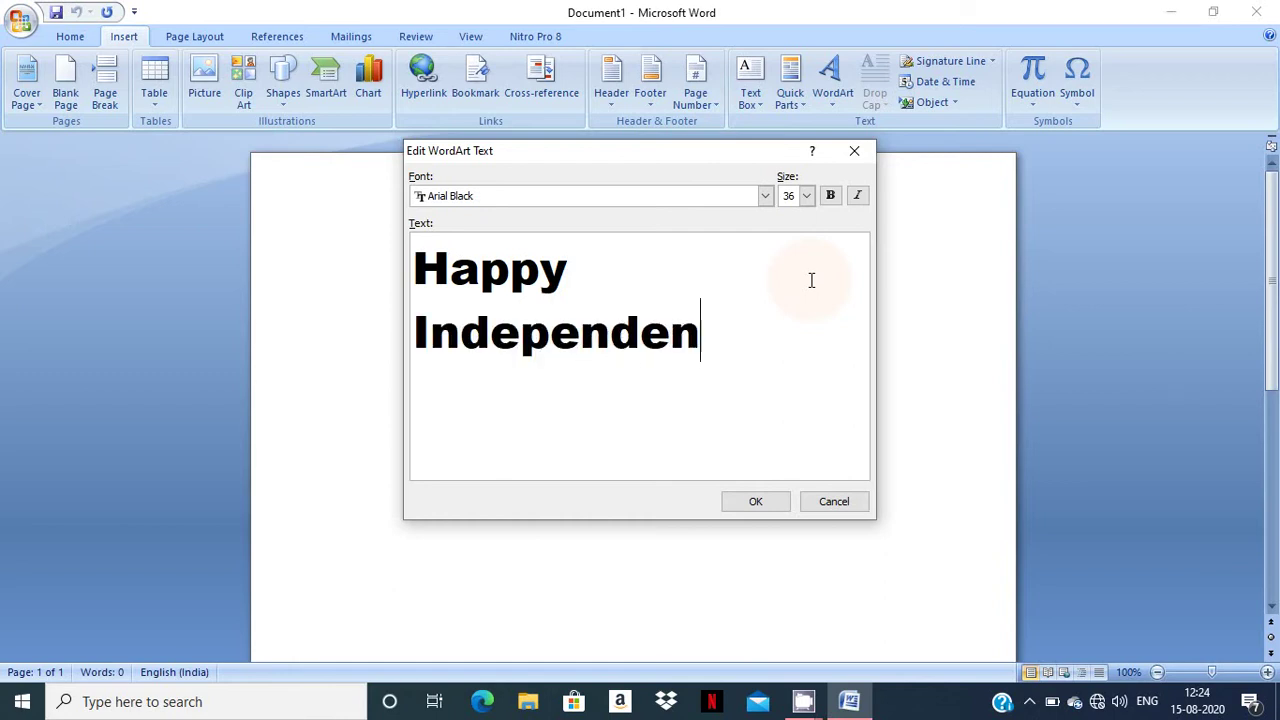
pyautogui.write('ce Da')
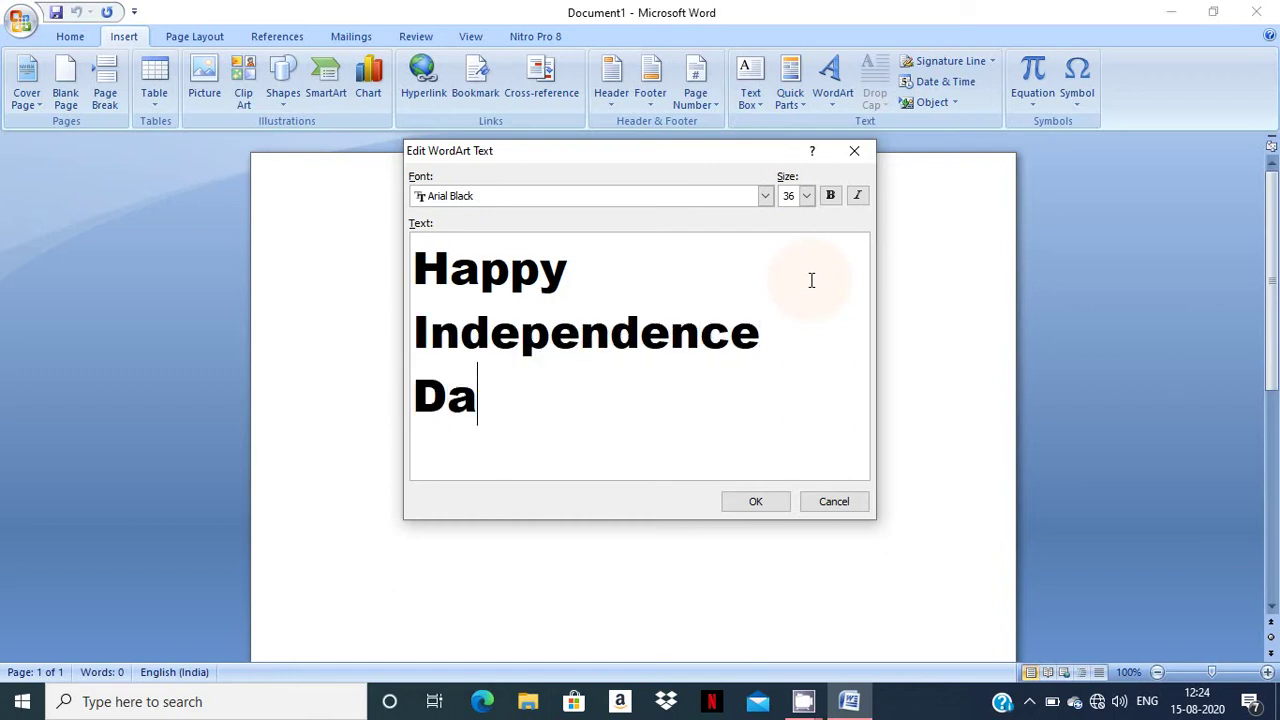
pyautogui.write('y')
# Insert the 'Happy Independence Day' rainbow WordArt and select it to set text wrapping.
pyautogui.click(763, 503)
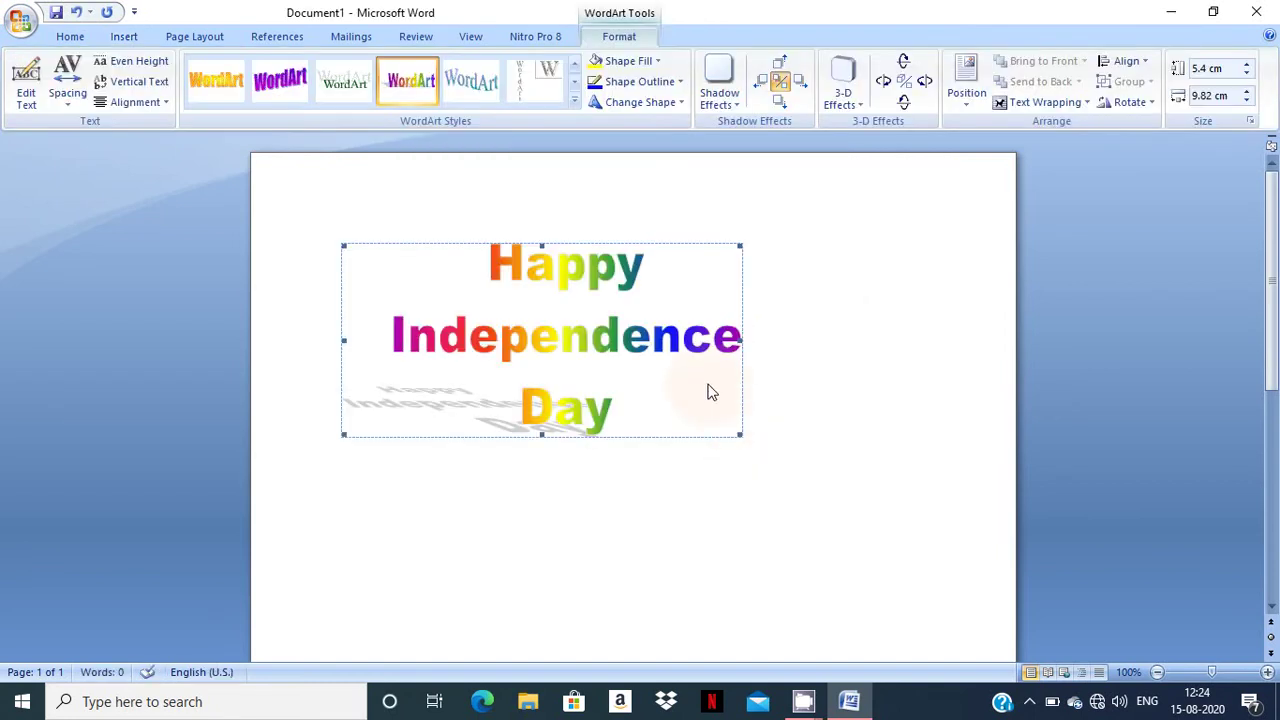
pyautogui.click(699, 357)
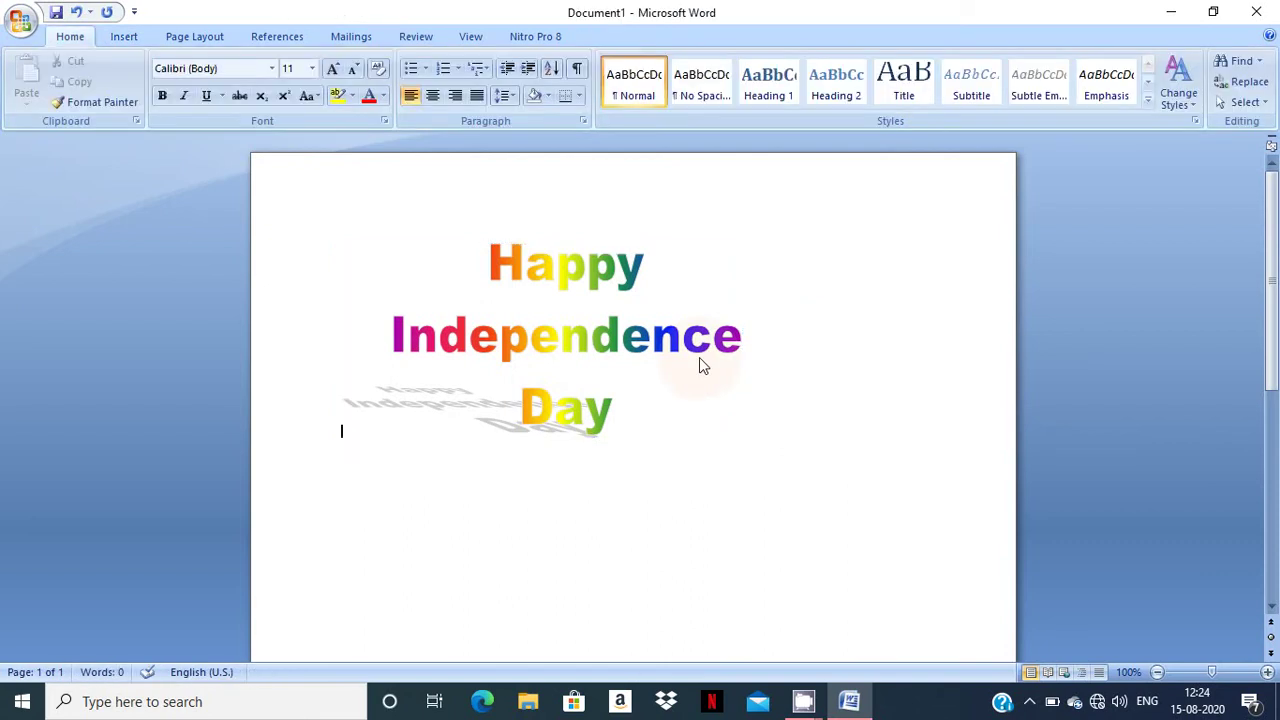
pyautogui.click(669, 341)
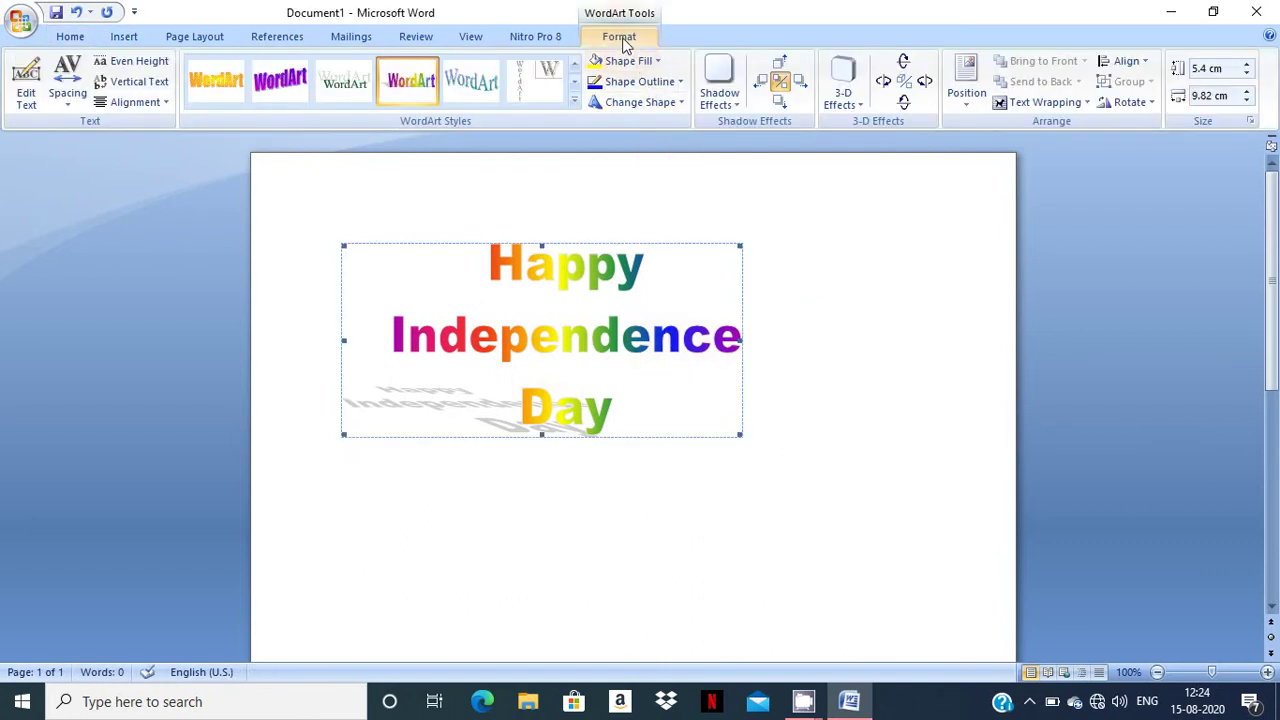
pyautogui.click(1033, 103)
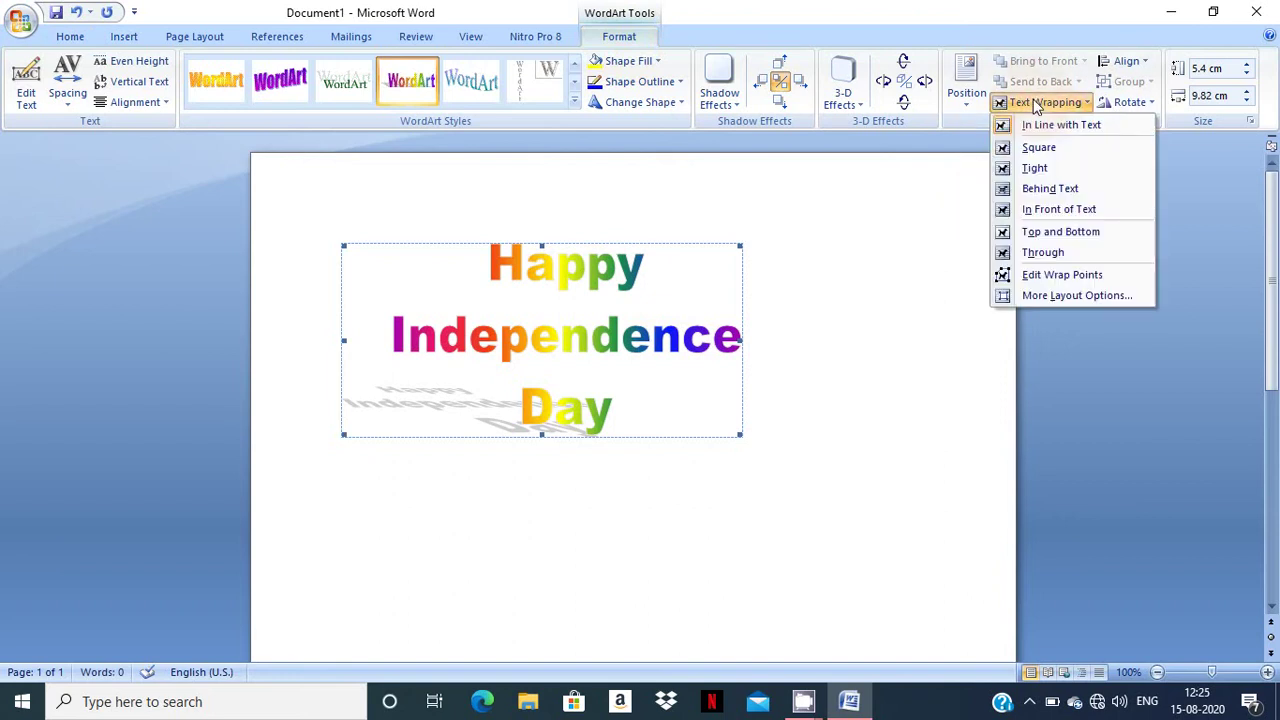
# Float the WordArt in front of text, shift it toward centre and resize it to 5.66 × 12.01 cm.
pyautogui.click(1045, 212)
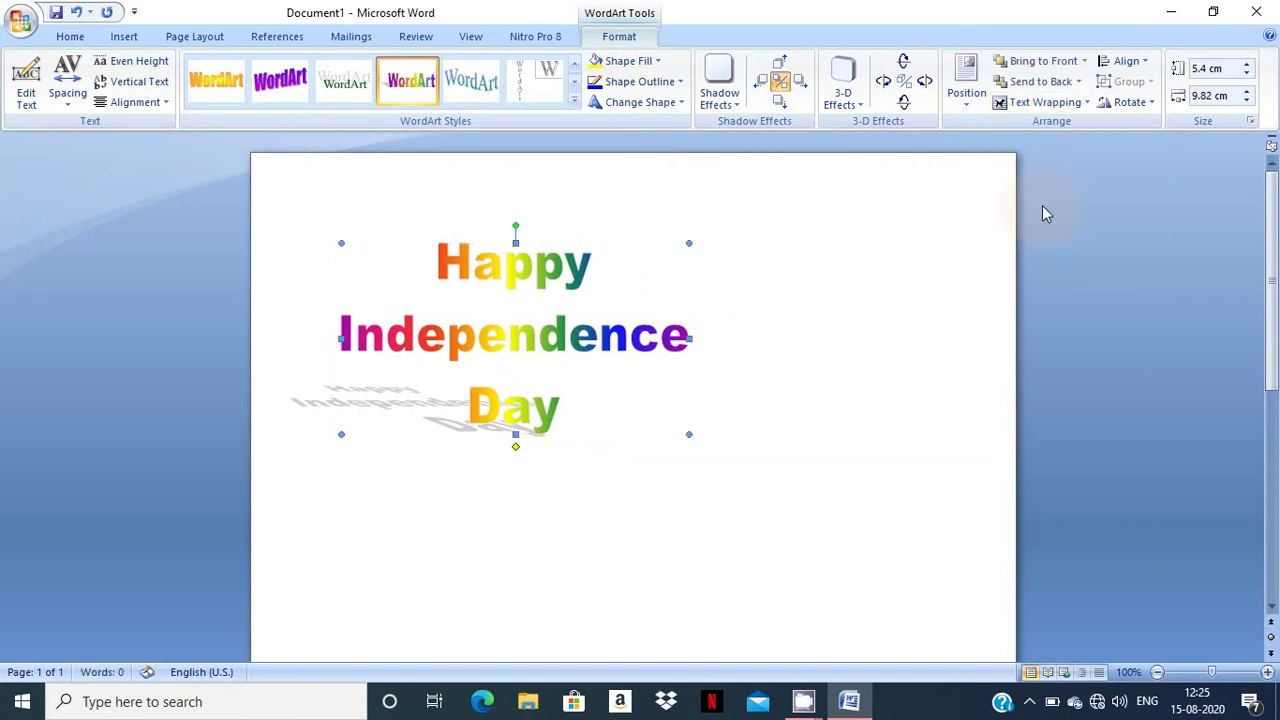
pyautogui.moveTo(562, 276)
pyautogui.mouseDown()
pyautogui.moveTo(737, 301)
pyautogui.moveTo(596, 267)
pyautogui.moveTo(640, 267)
pyautogui.mouseUp()
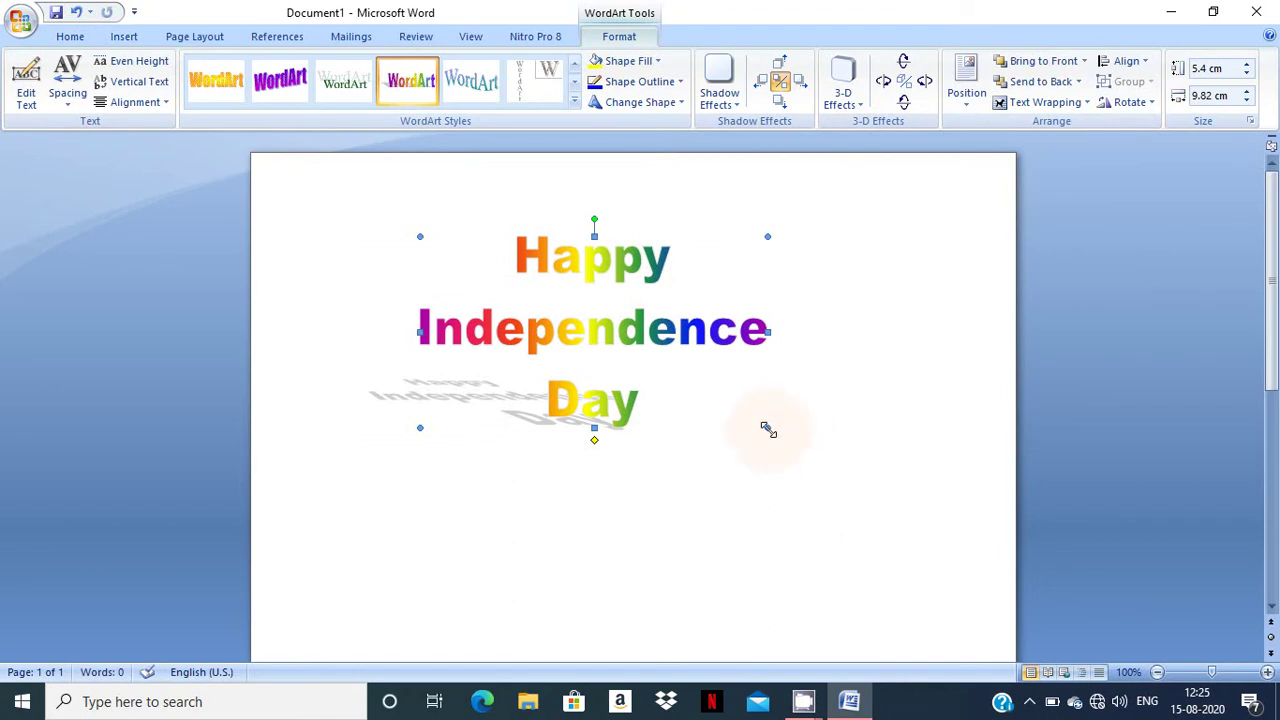
pyautogui.moveTo(768, 428); pyautogui.dragTo(857, 460)
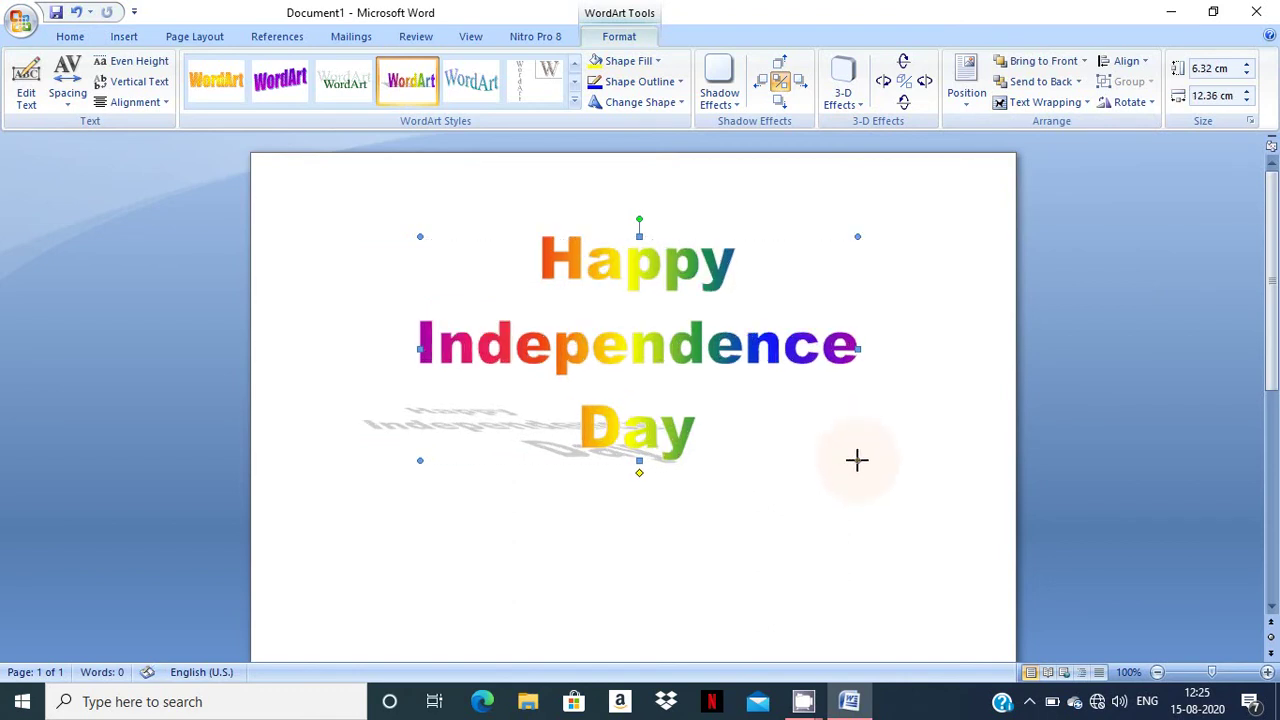
pyautogui.moveTo(857, 460); pyautogui.dragTo(789, 418)
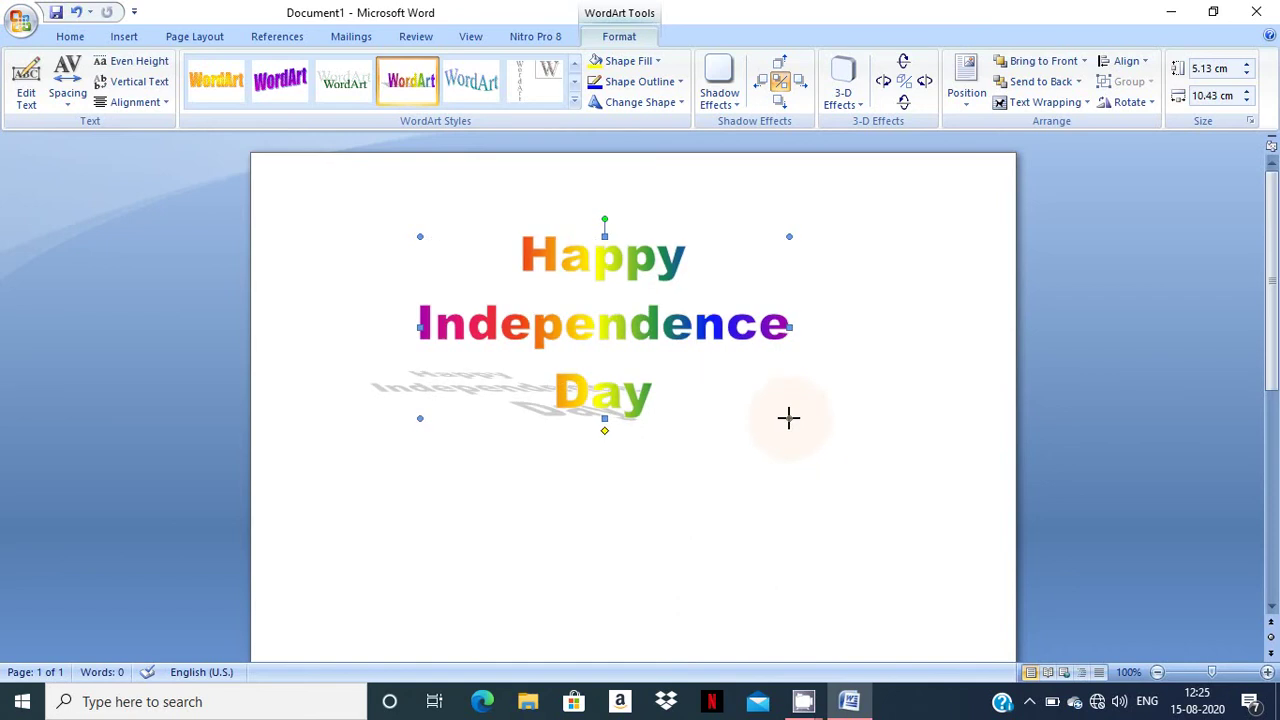
pyautogui.moveTo(910, 485); pyautogui.dragTo(877, 505)
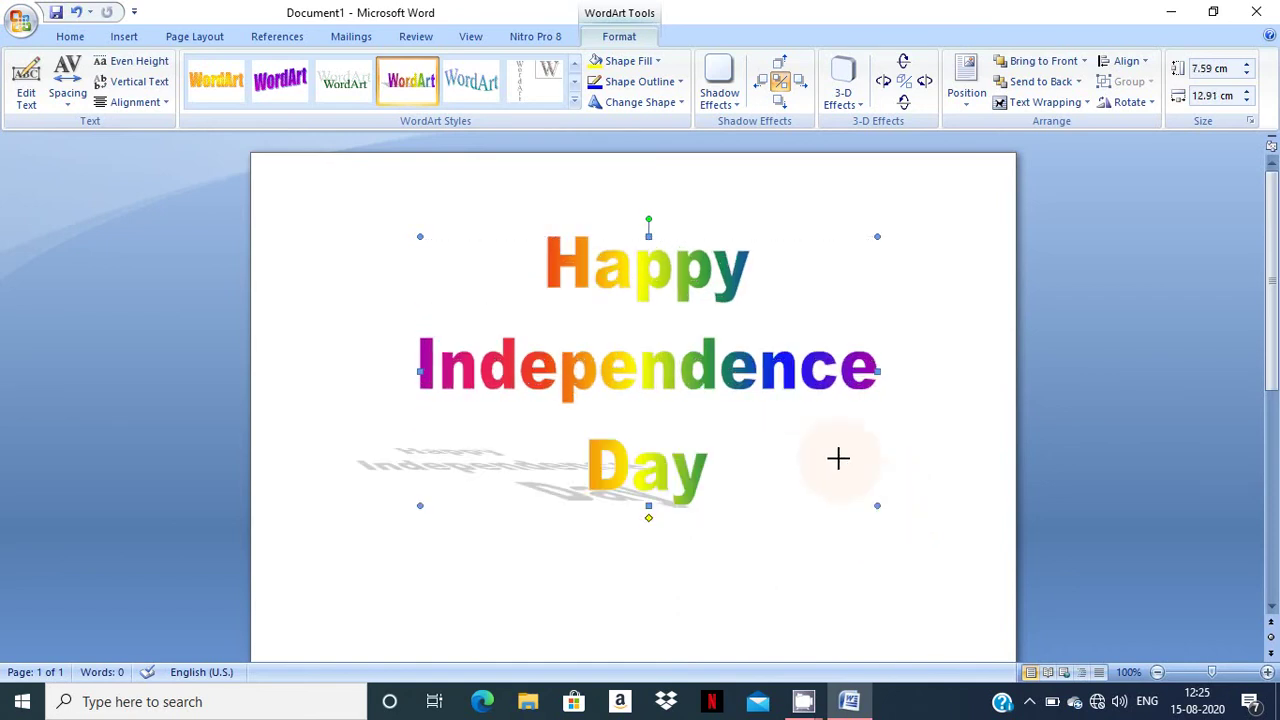
pyautogui.moveTo(877, 505); pyautogui.dragTo(845, 436)
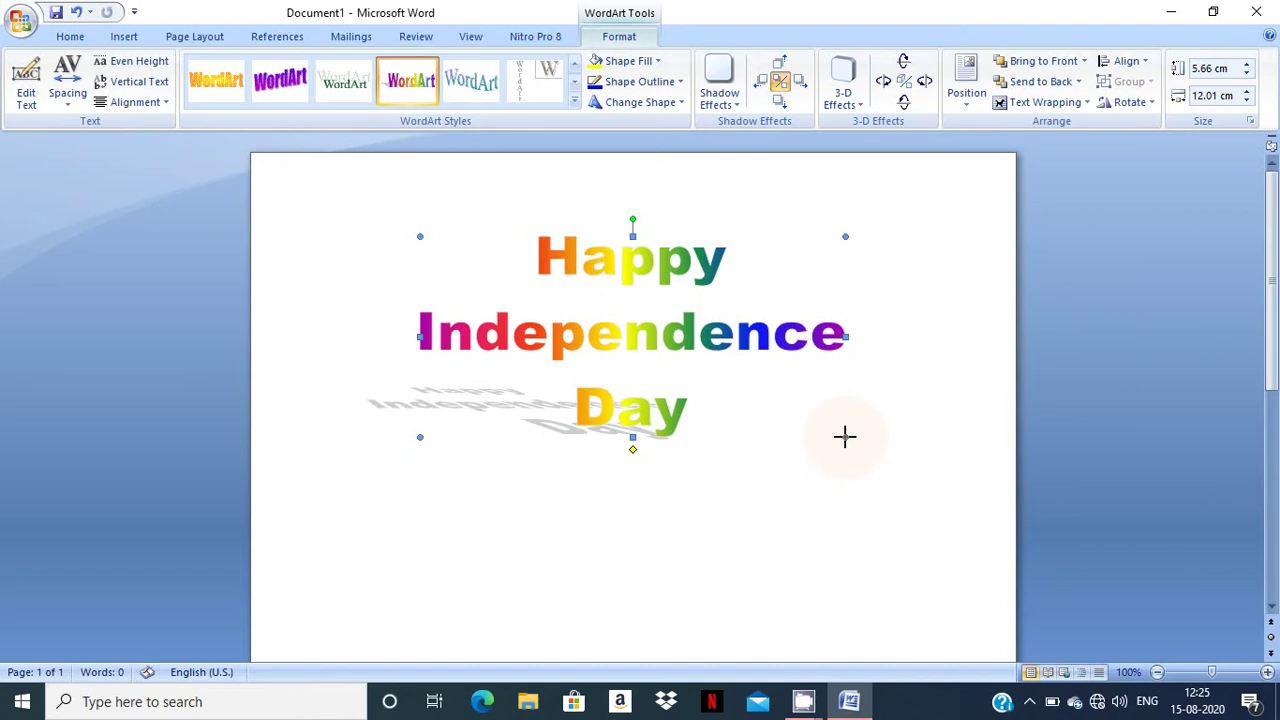
pyautogui.click(677, 527)
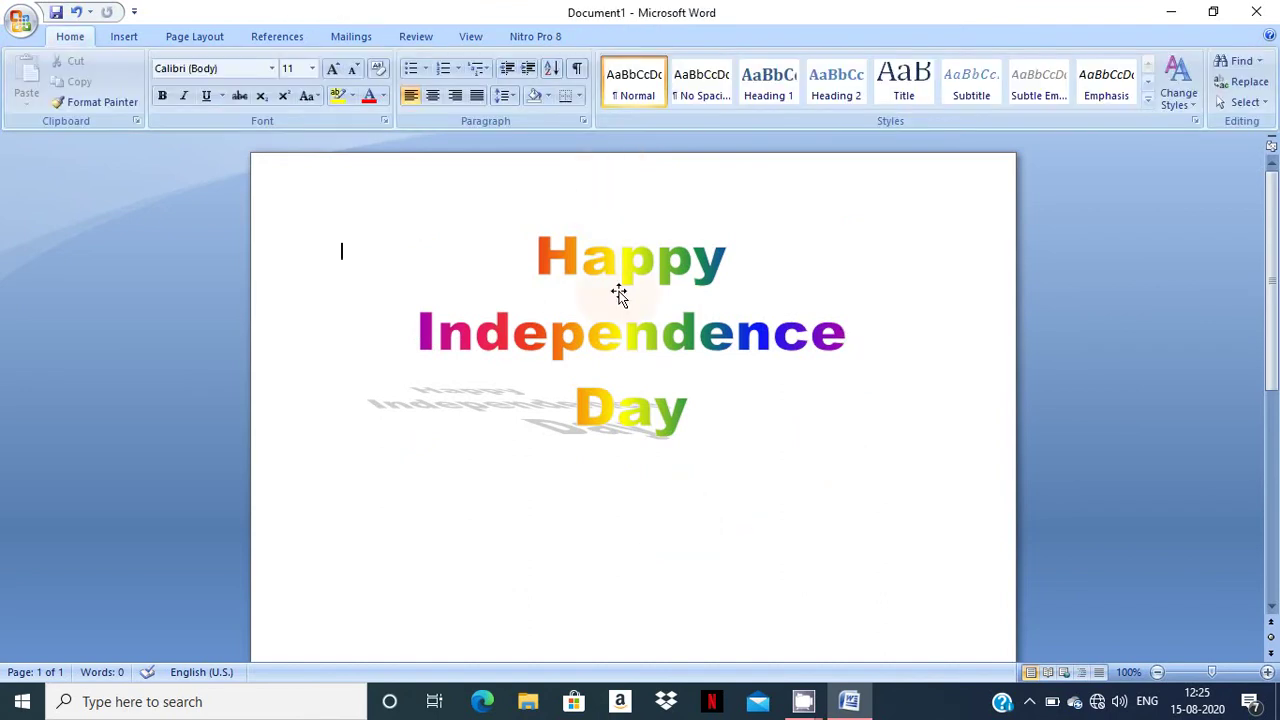
pyautogui.click(628, 265)
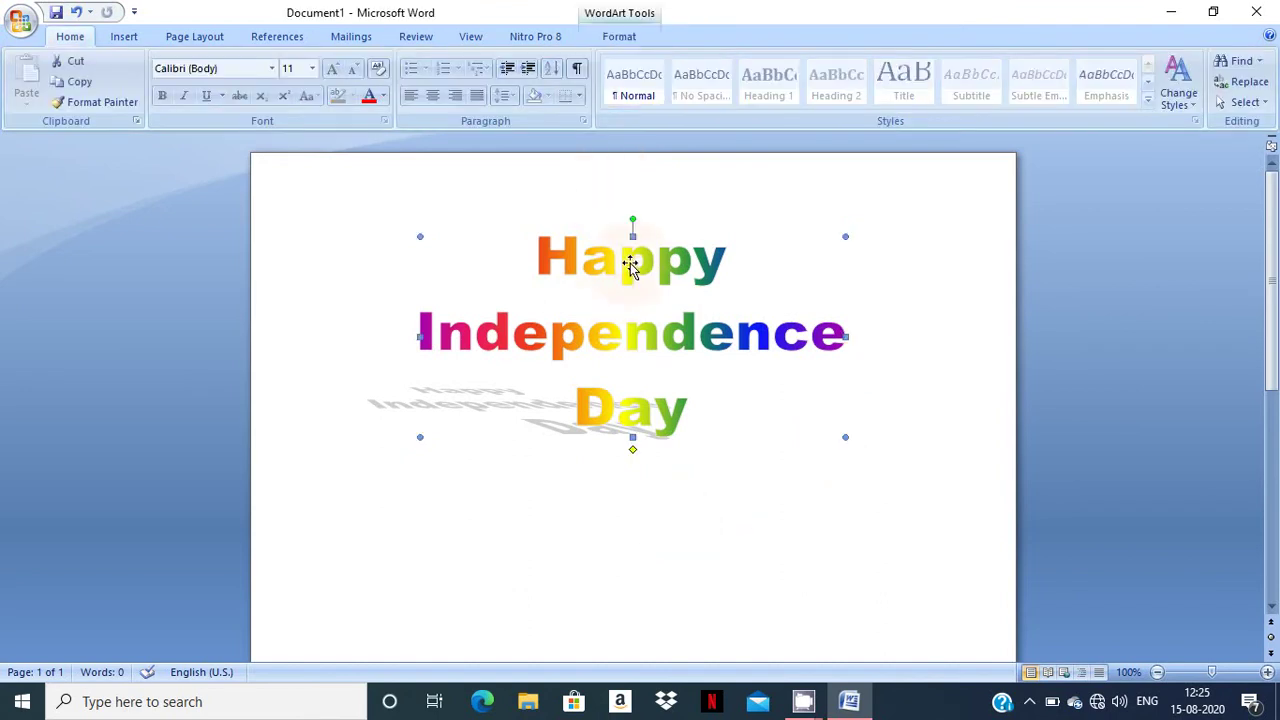
pyautogui.click(600, 40)
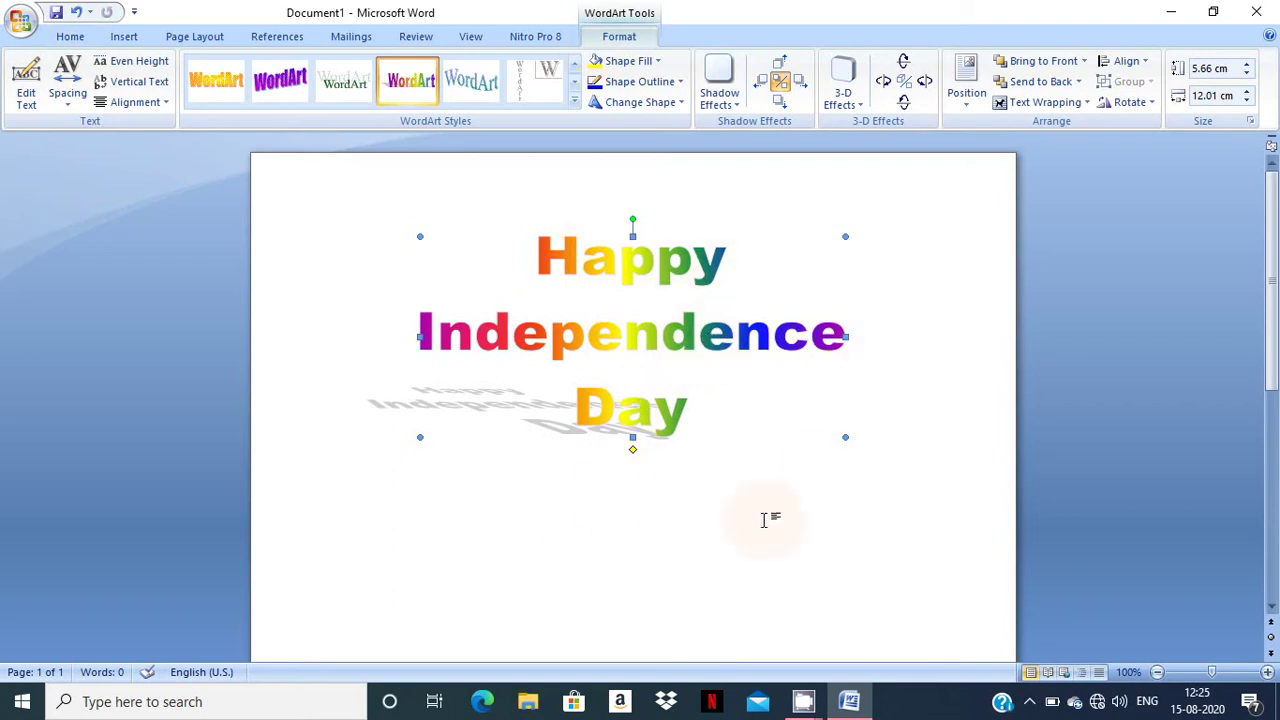
pyautogui.click(510, 533)
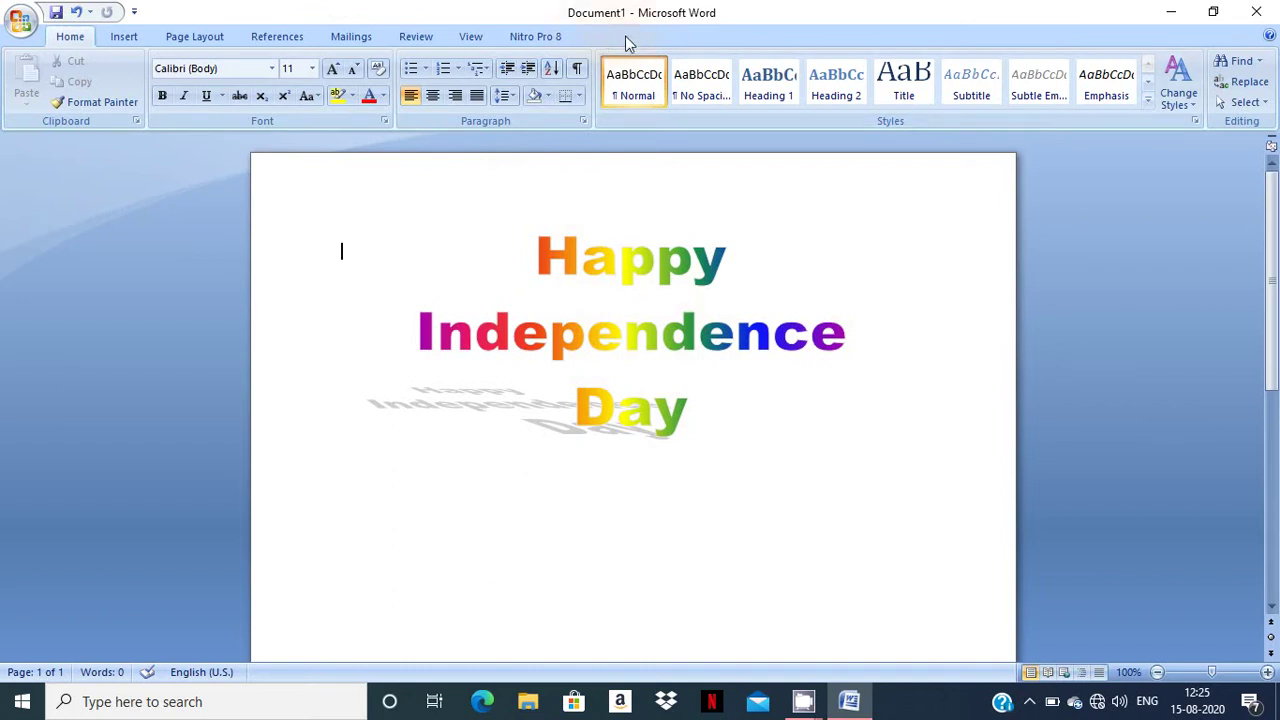
pyautogui.click(648, 278)
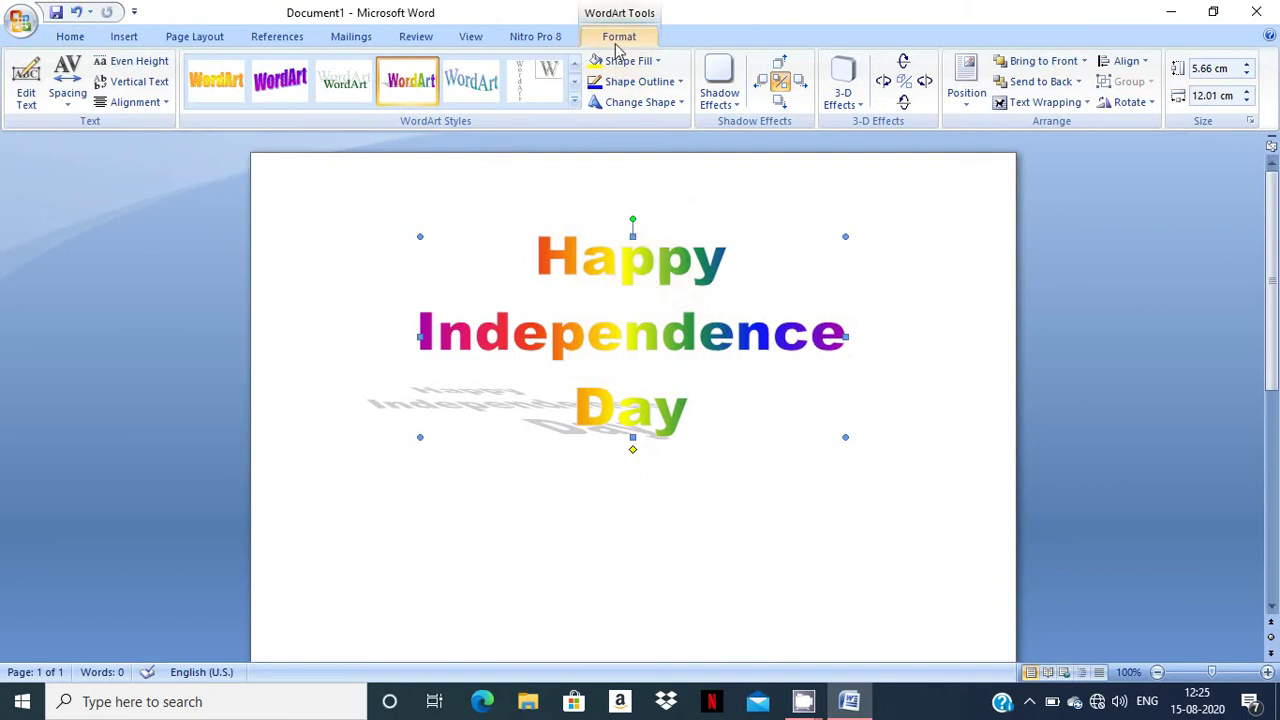
# Reapply the rainbow style from the WordArt Styles gallery and bring up the Shape Fill colours.
pyautogui.click(576, 104)
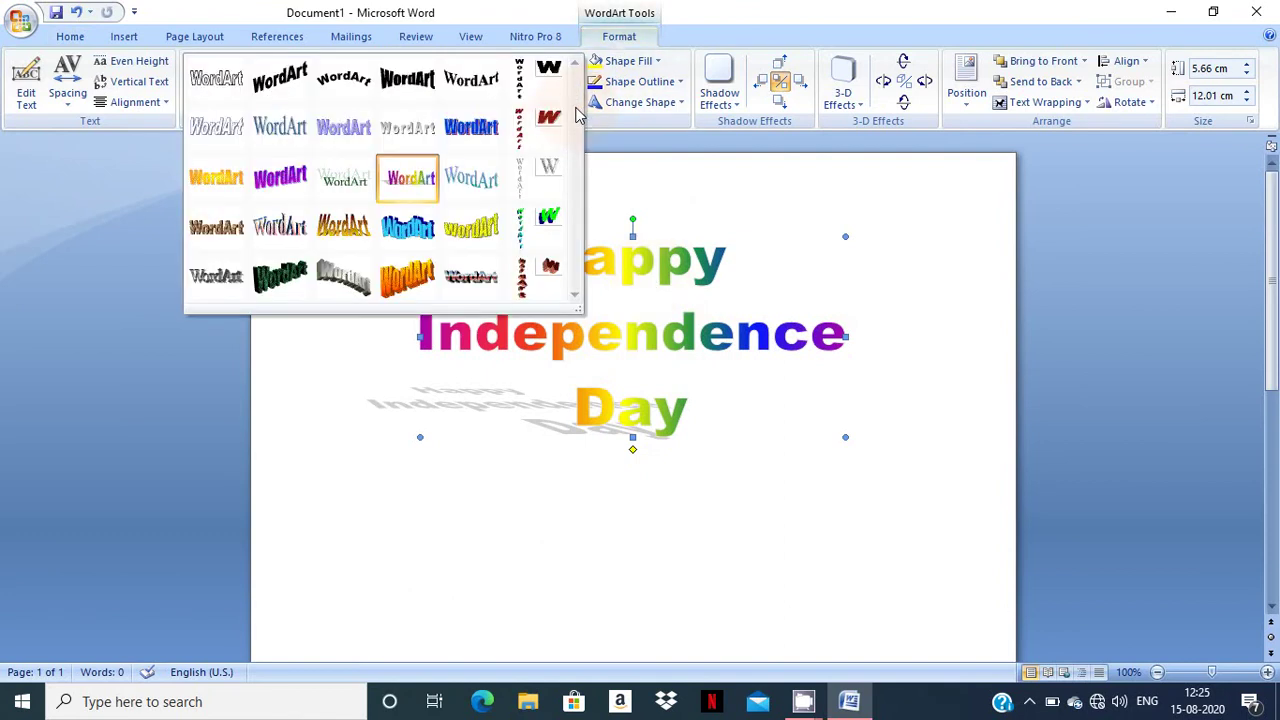
pyautogui.click(618, 195)
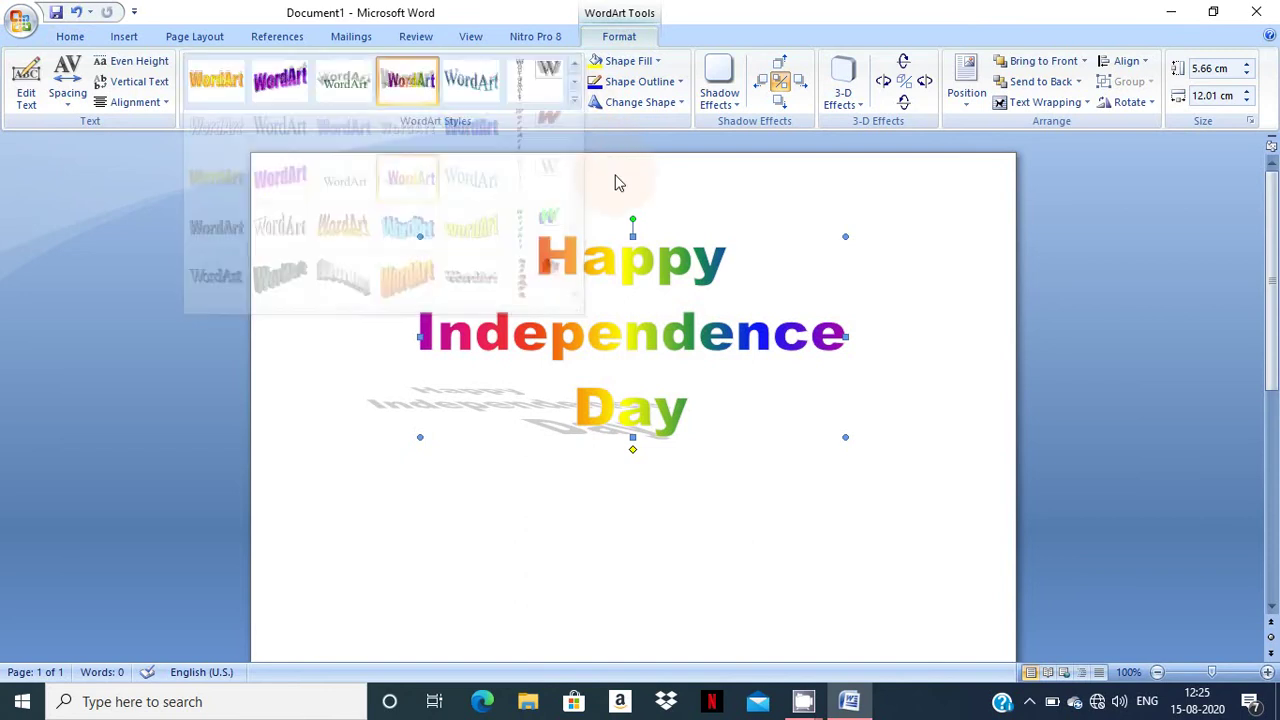
pyautogui.click(575, 104)
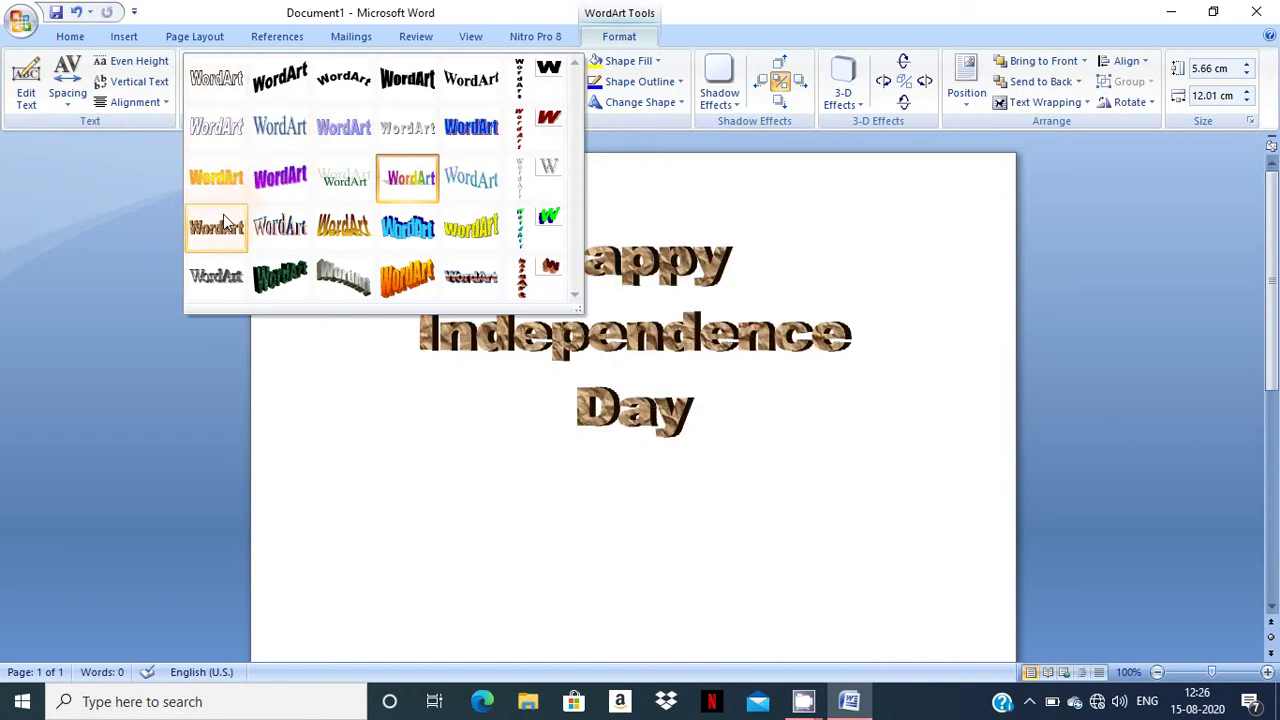
pyautogui.click(407, 177)
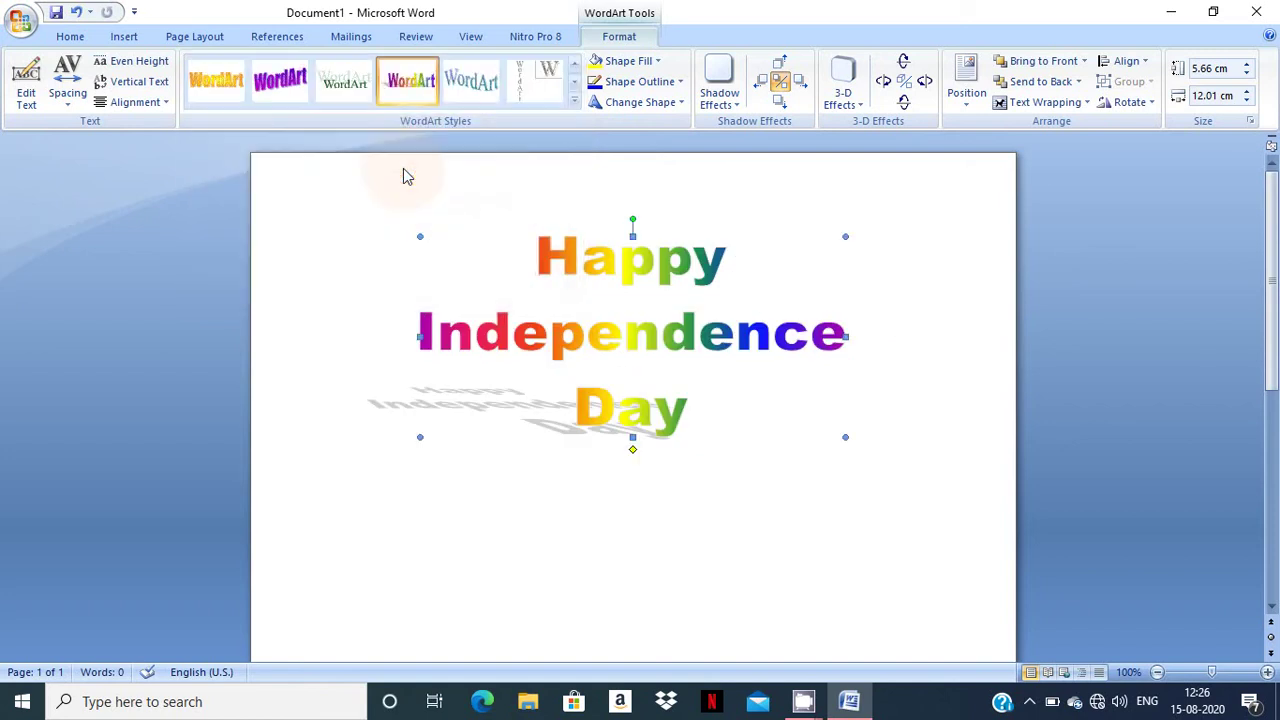
pyautogui.click(574, 100)
pyautogui.click(680, 289)
pyautogui.click(655, 62)
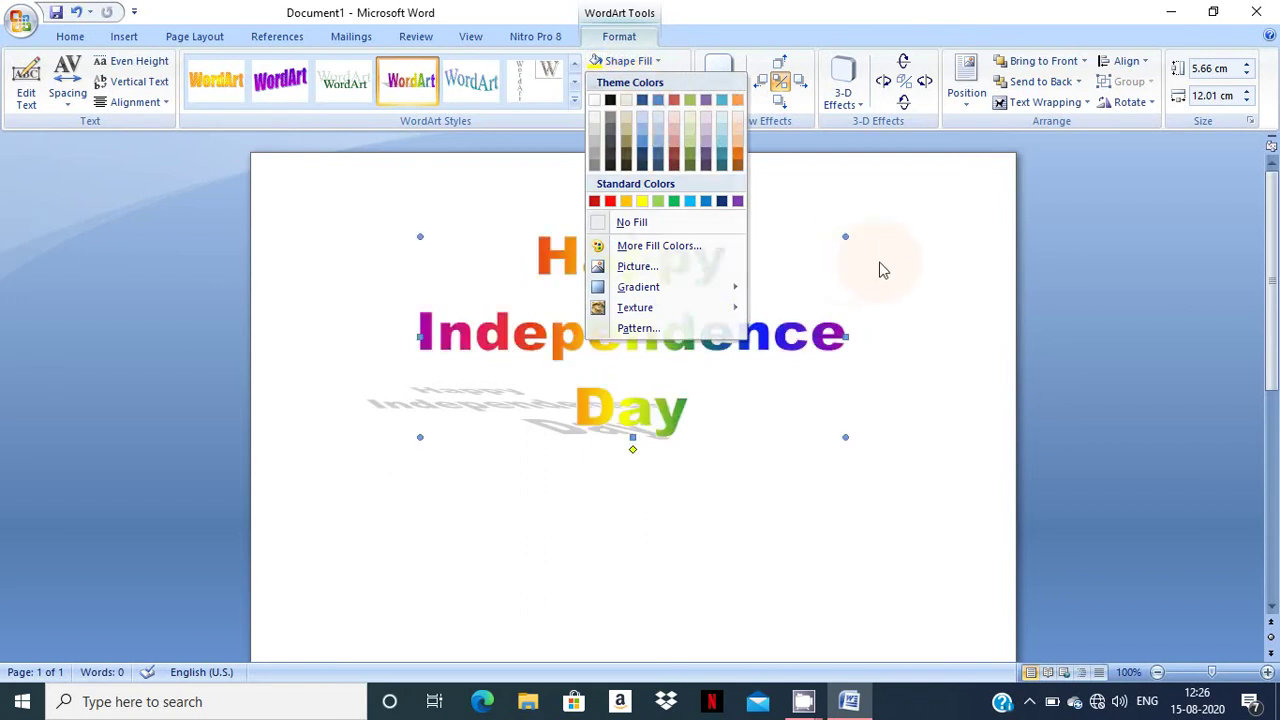
# Dismiss the Shape Outline colours unchanged and display the Change Shape path and warp gallery.
pyautogui.click(680, 83)
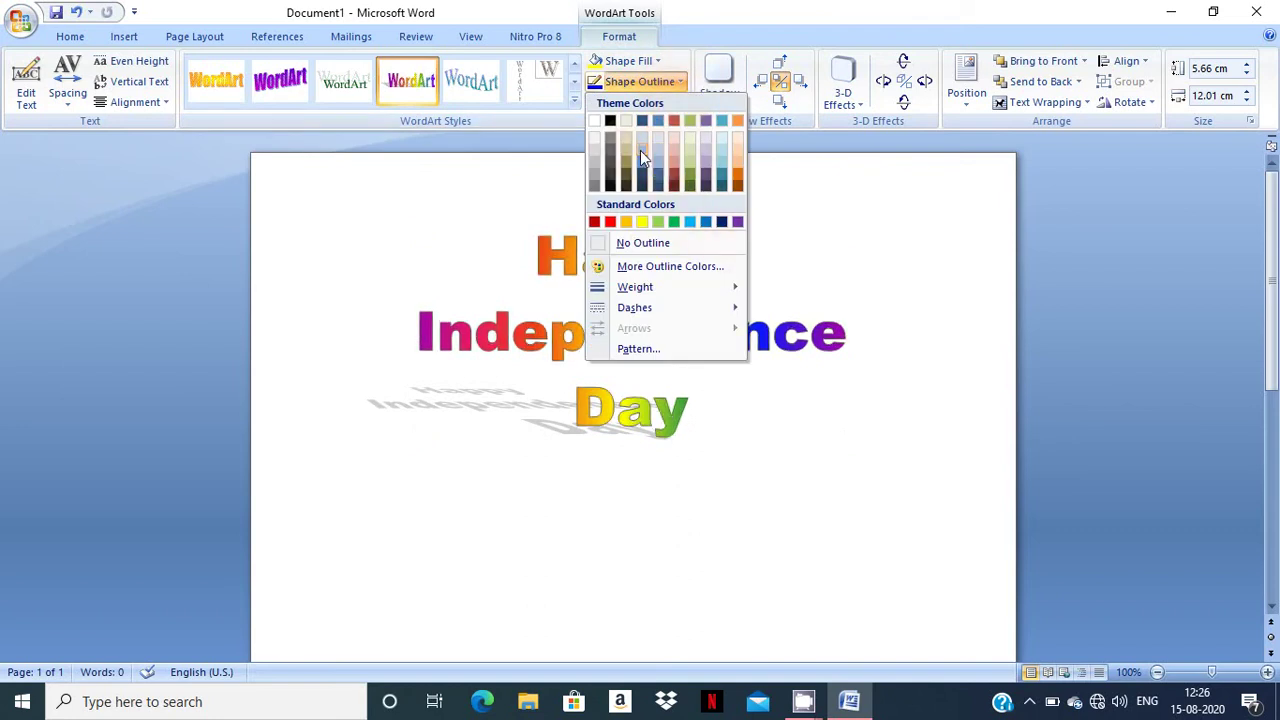
pyautogui.click(843, 222)
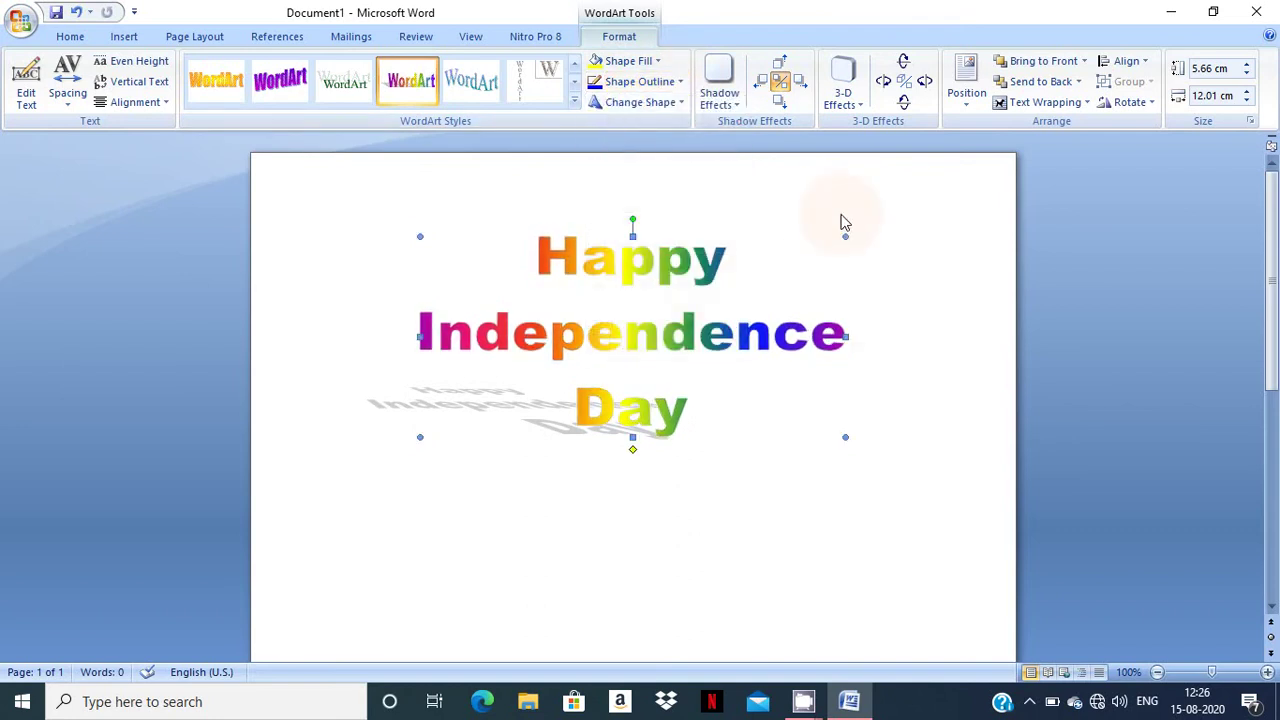
pyautogui.click(683, 106)
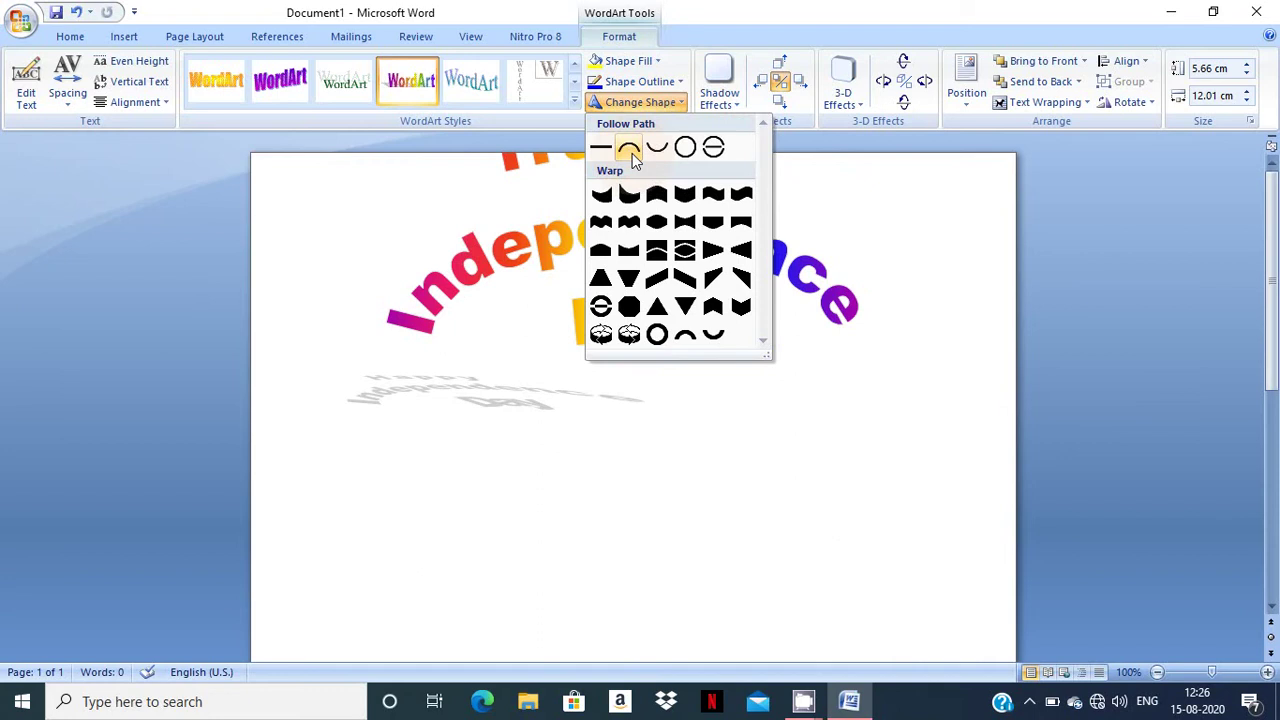
# Warp the WordArt into a wave shape and bring up the Shadow Effects styles.
pyautogui.click(629, 222)
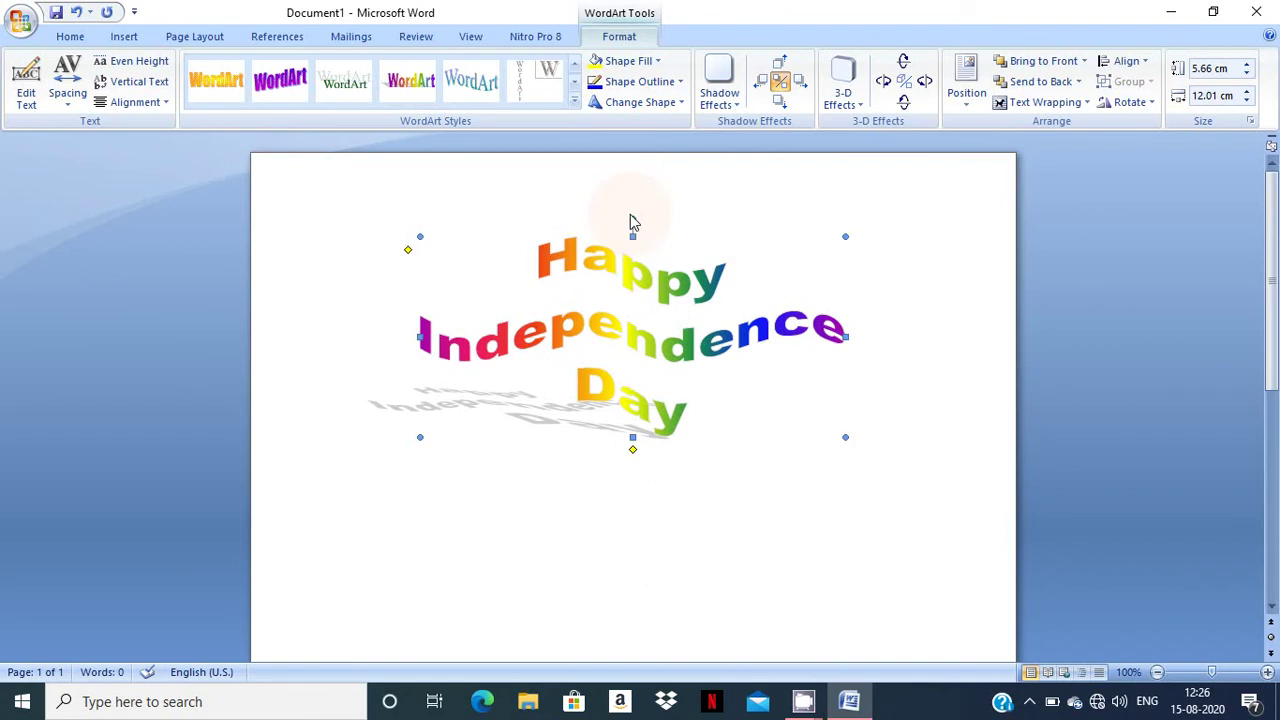
pyautogui.click(714, 110)
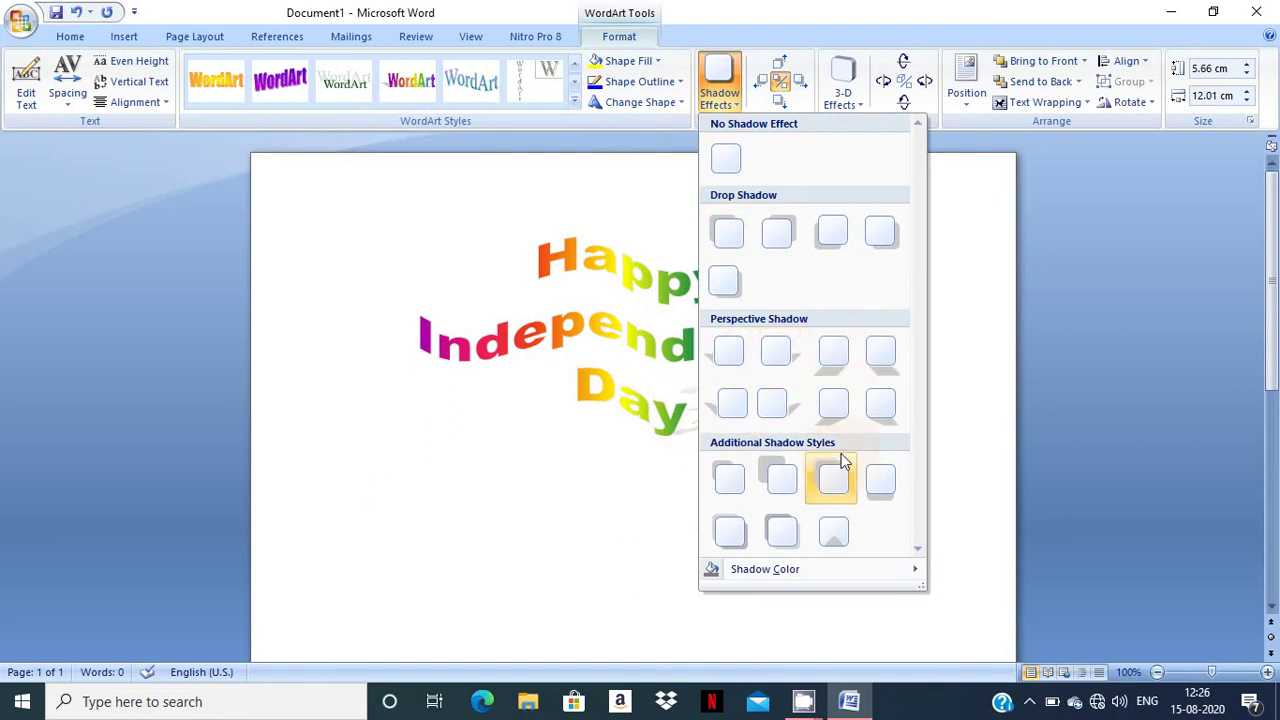
# Give the wavy WordArt a perspective shadow and browse the 3-D Effects Depth and Direction options.
pyautogui.click(717, 408)
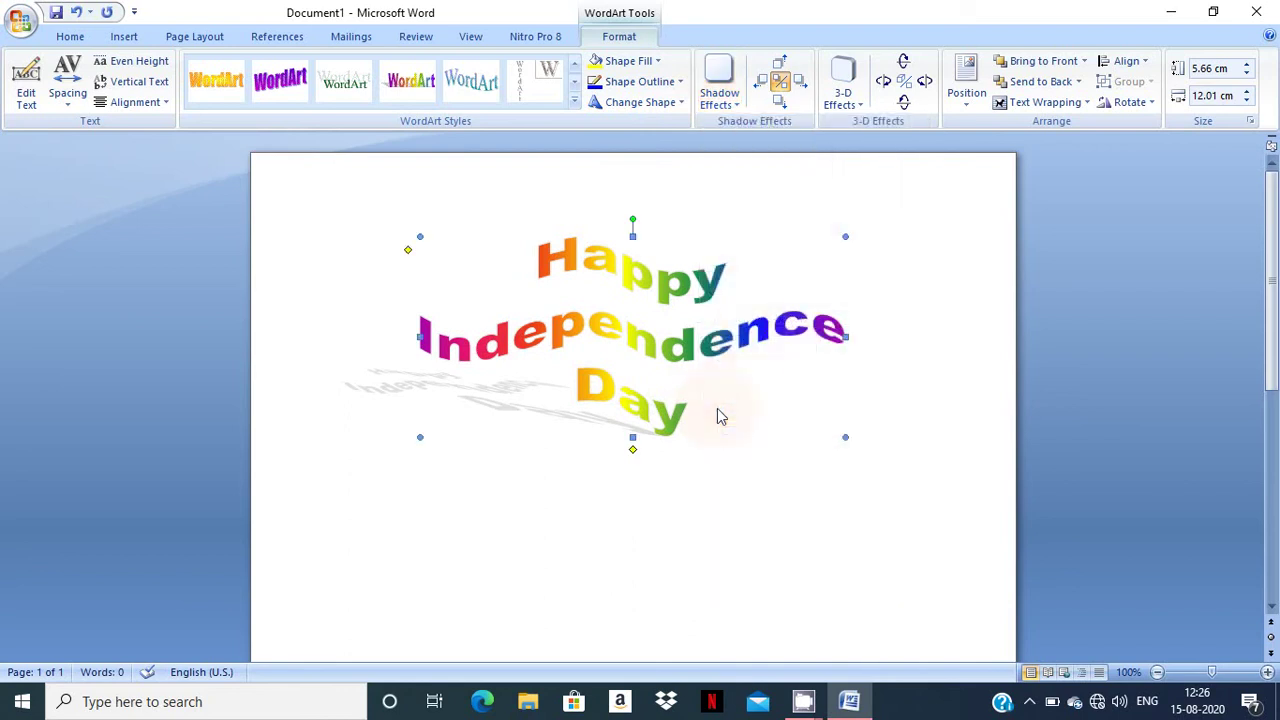
pyautogui.click(843, 88)
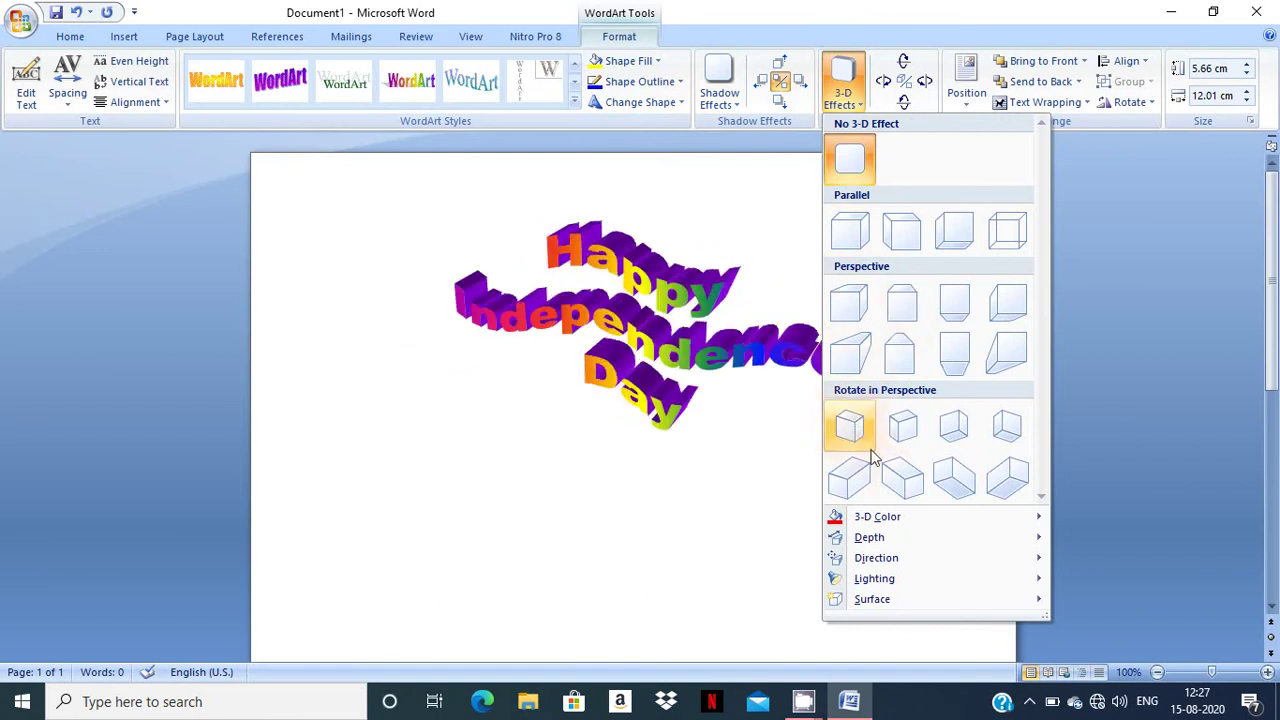
pyautogui.moveTo(924, 517)
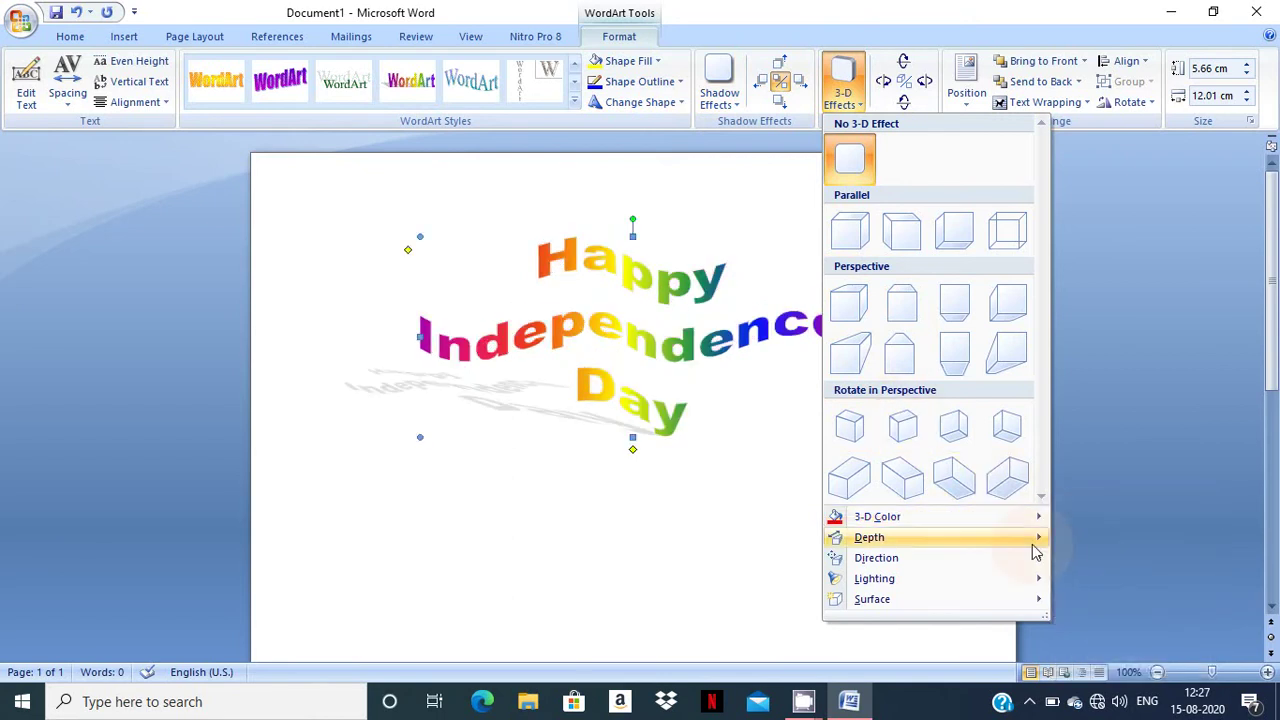
pyautogui.moveTo(1016, 527)
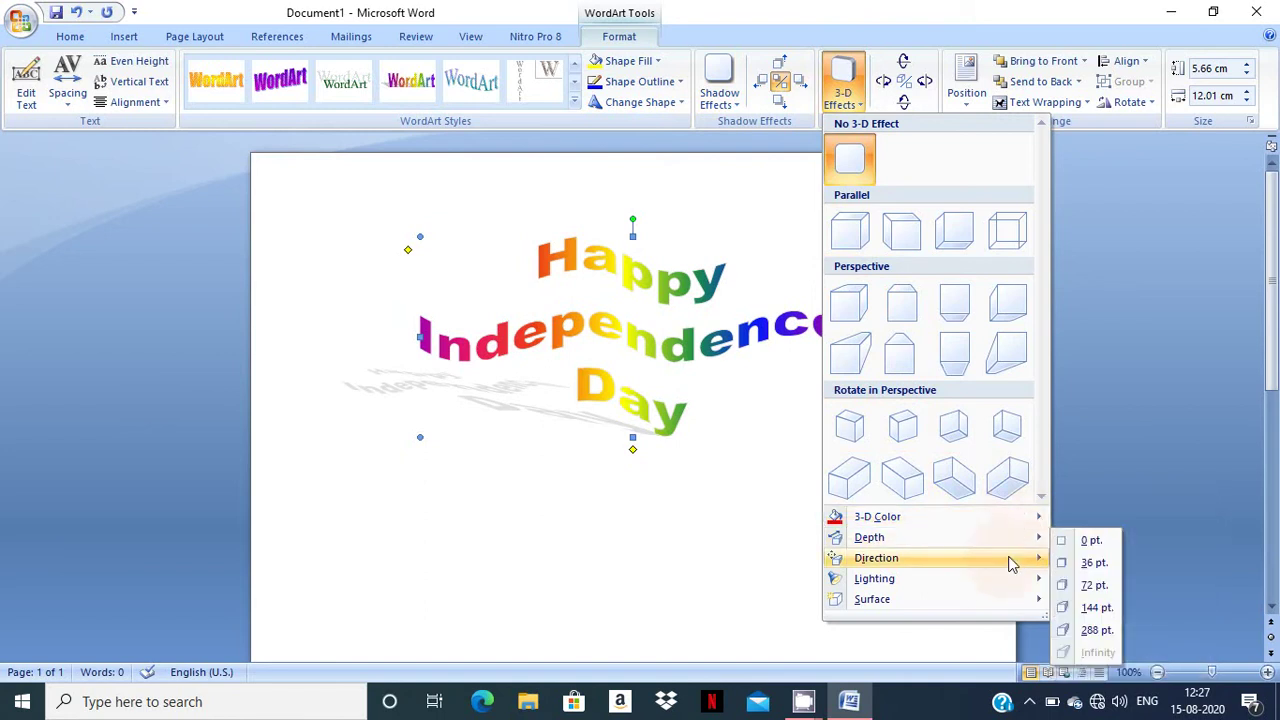
pyautogui.moveTo(1011, 585)
pyautogui.moveTo(993, 611)
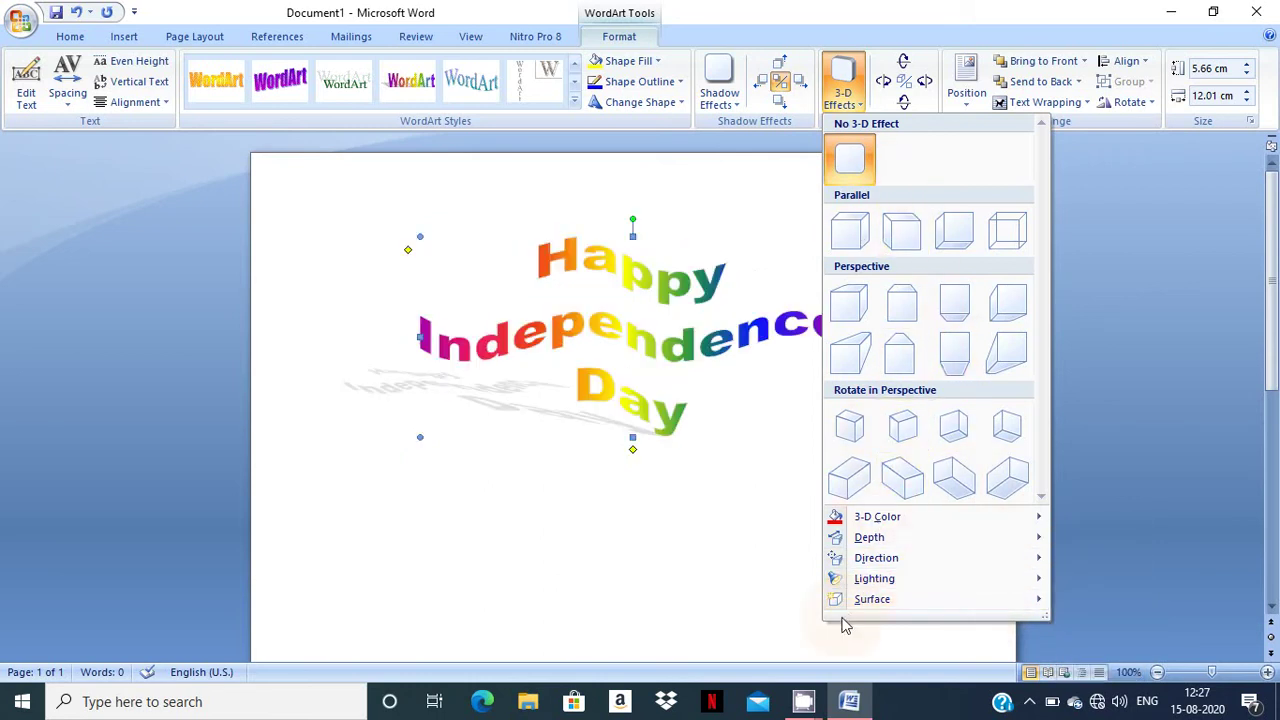
# Close the 3-D Effects gallery without changes and reconfirm the WordArt text via Edit Text.
pyautogui.moveTo(886, 543)
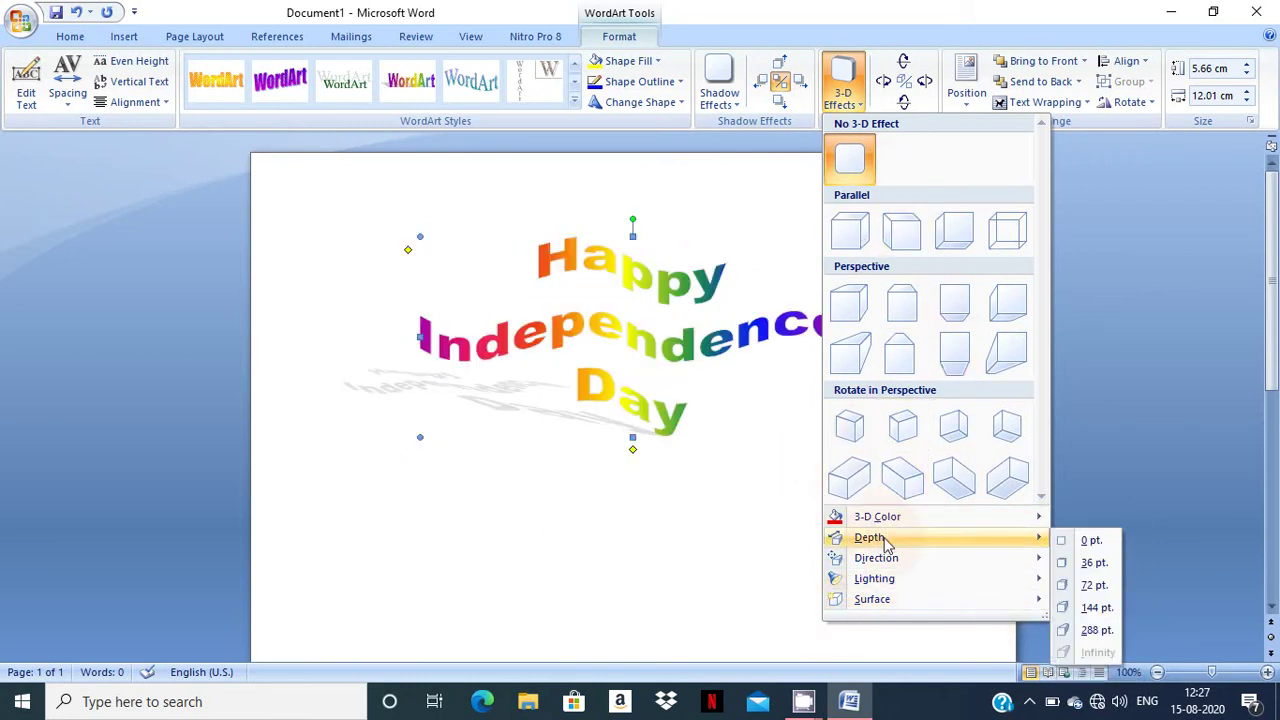
pyautogui.click(678, 560)
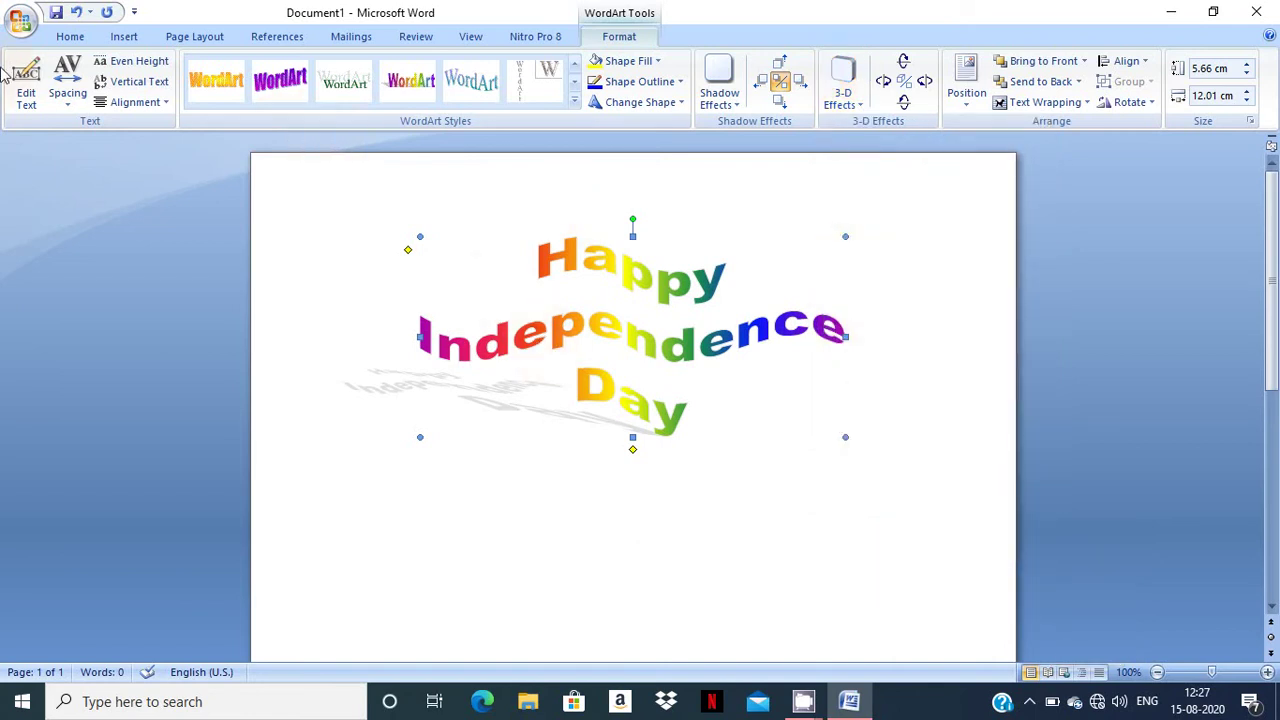
pyautogui.click(26, 90)
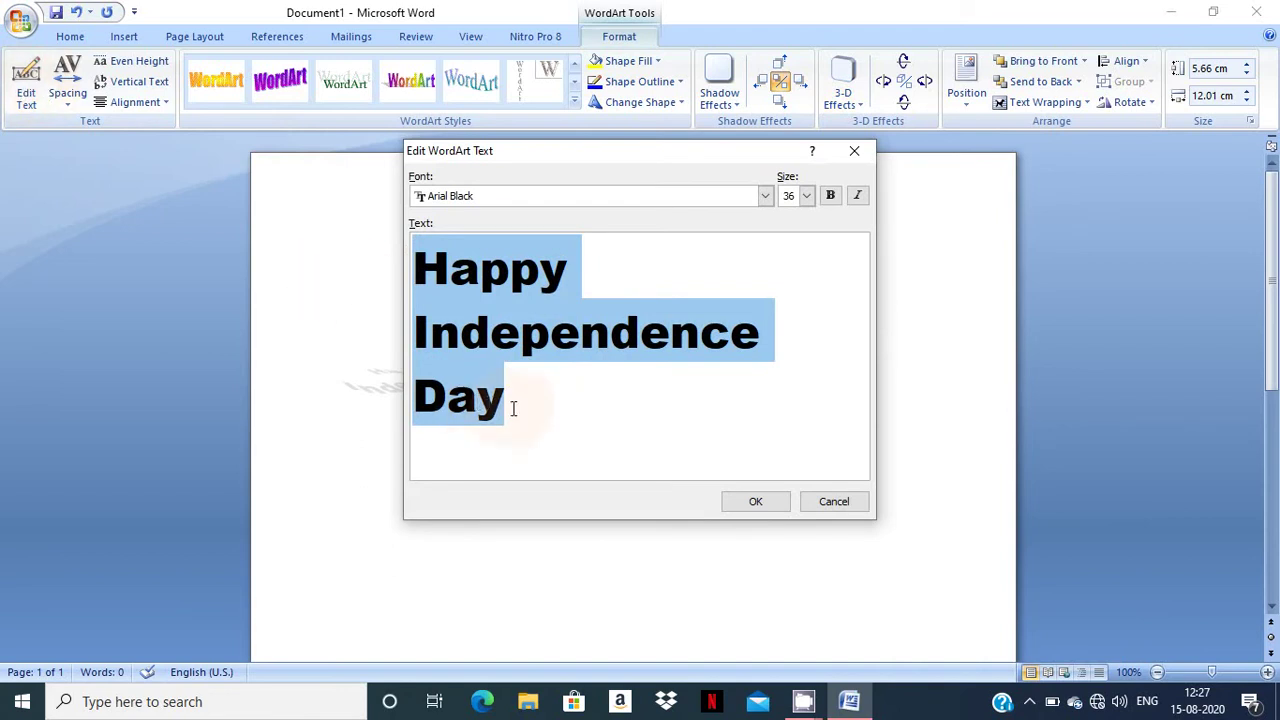
pyautogui.click(753, 506)
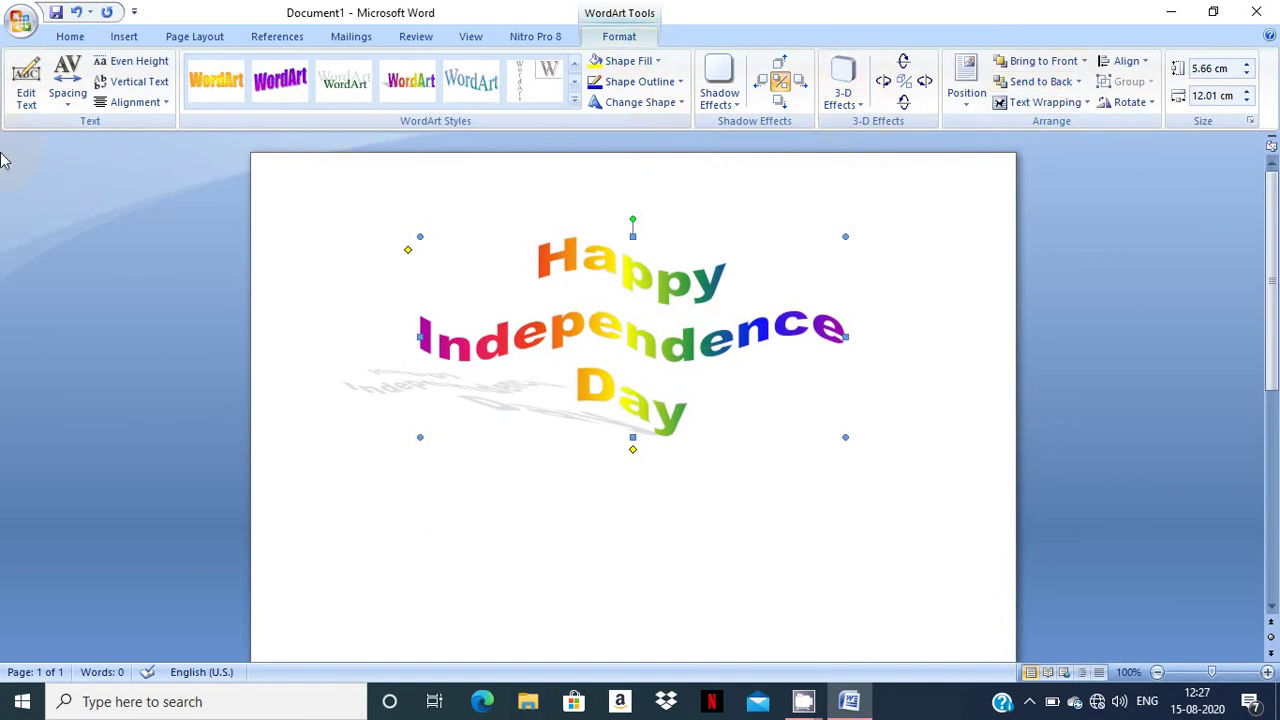
# Add two empty paragraphs and drag the WordArt back up near the page top.
pyautogui.click(650, 538)
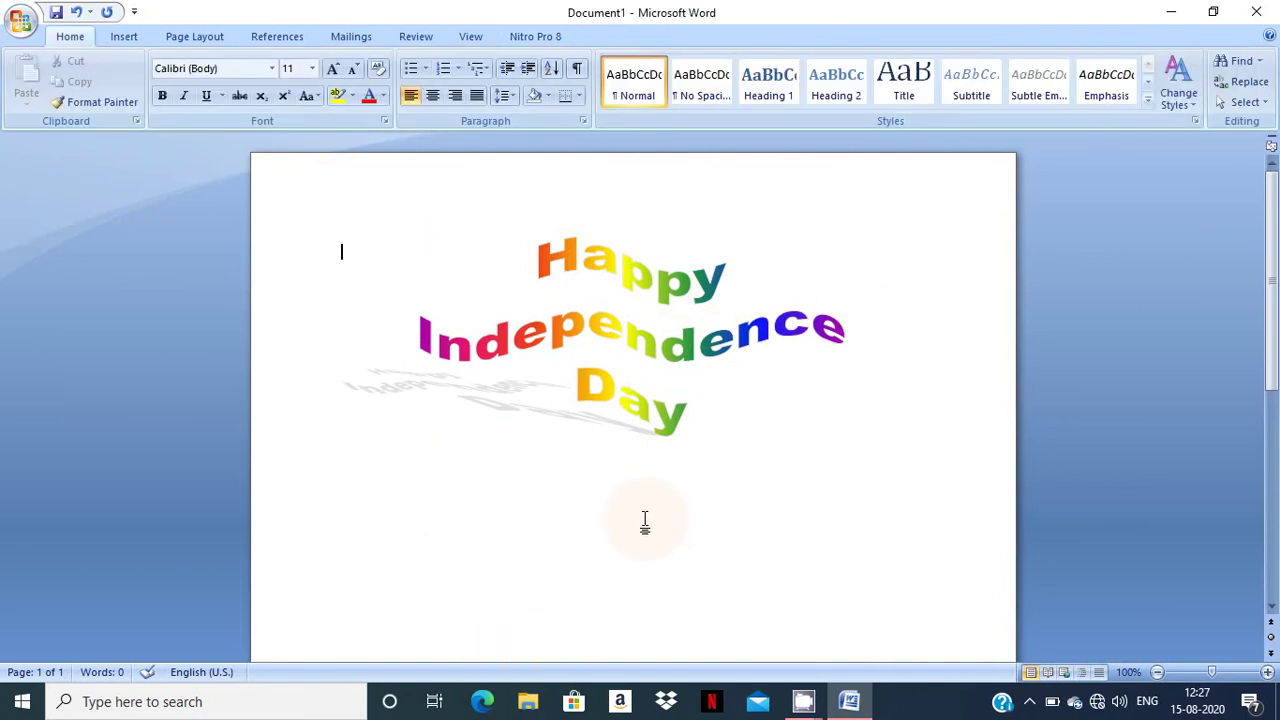
pyautogui.press('Return')
pyautogui.press('Return')
pyautogui.press('Return')
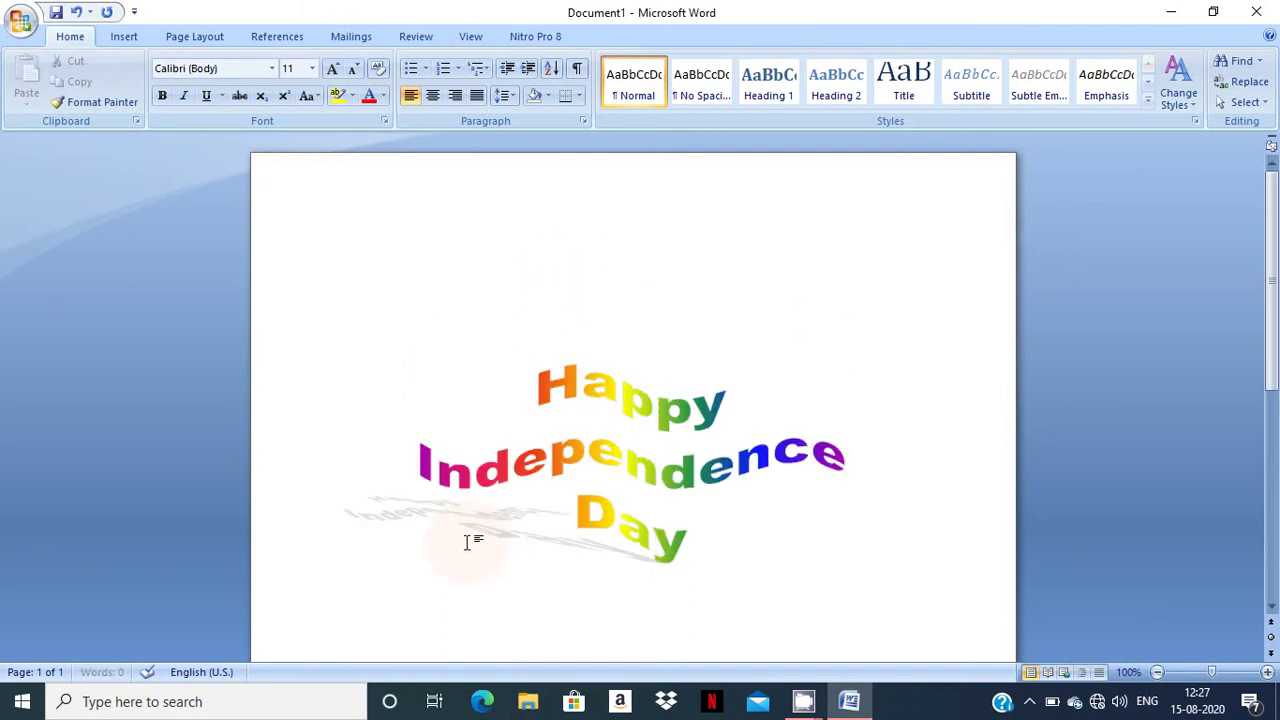
pyautogui.press('Return')
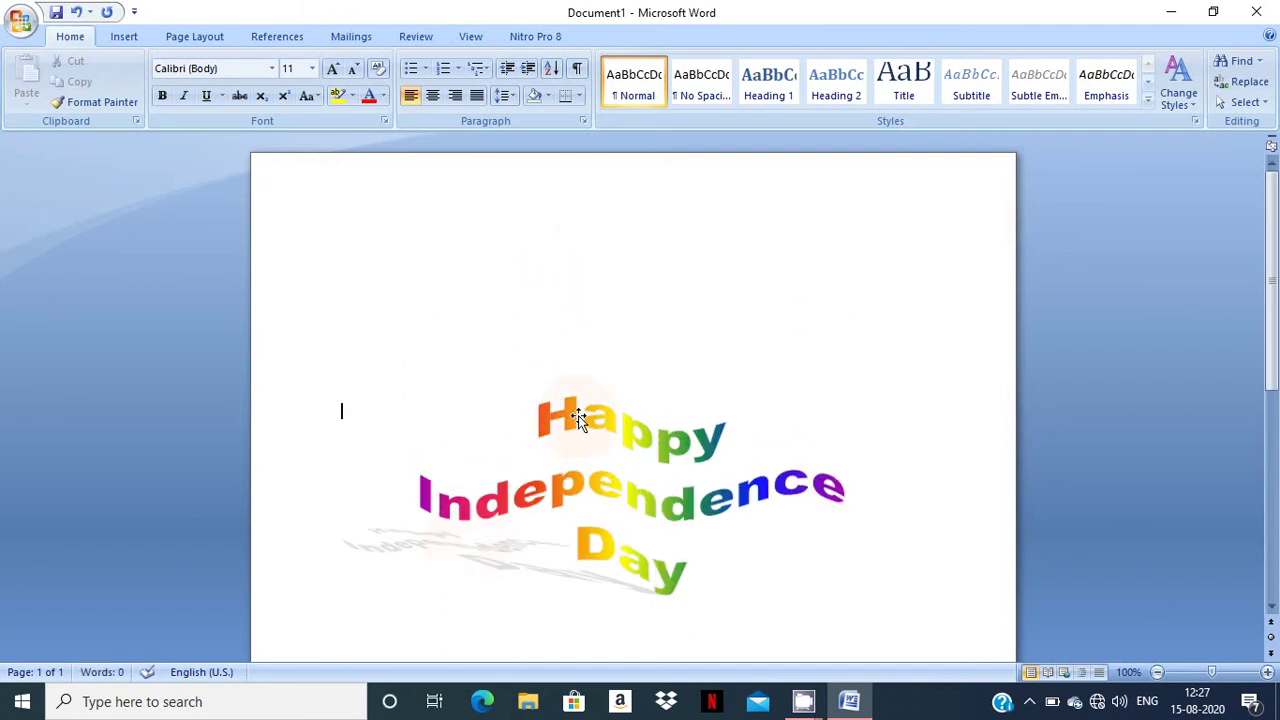
pyautogui.click(580, 421)
pyautogui.moveTo(577, 232); pyautogui.dragTo(577, 228)
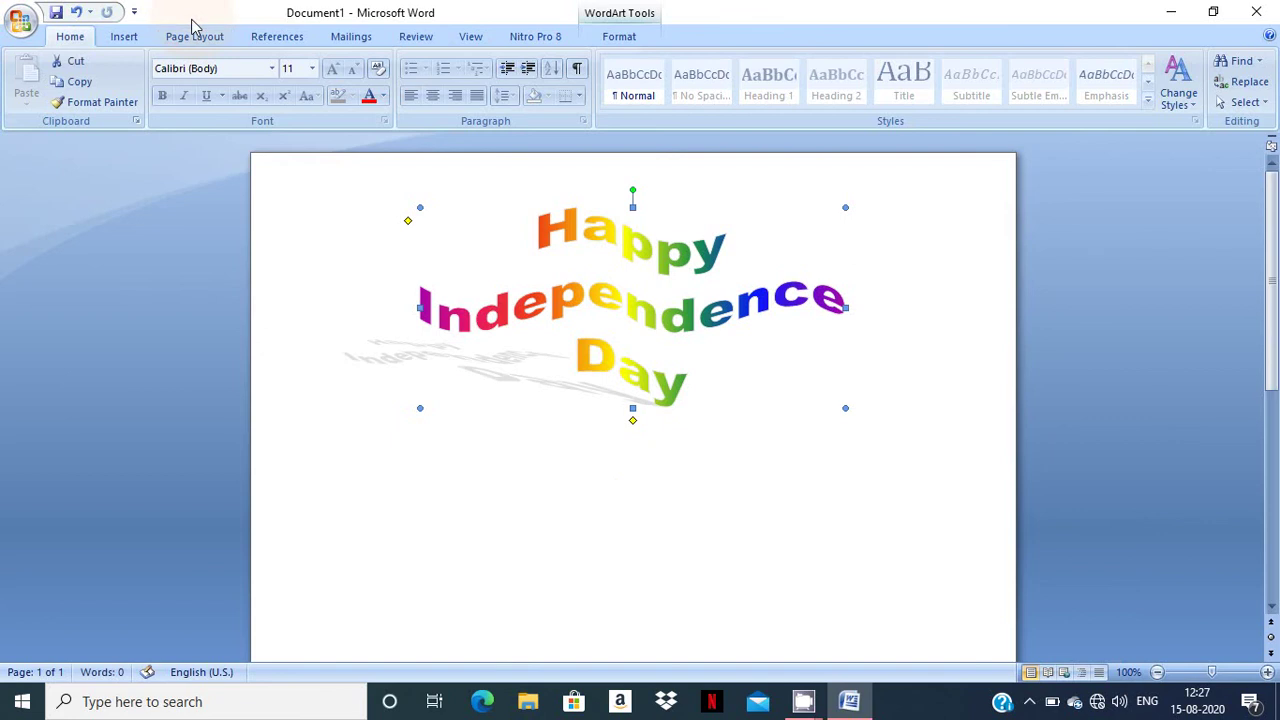
pyautogui.click(136, 36)
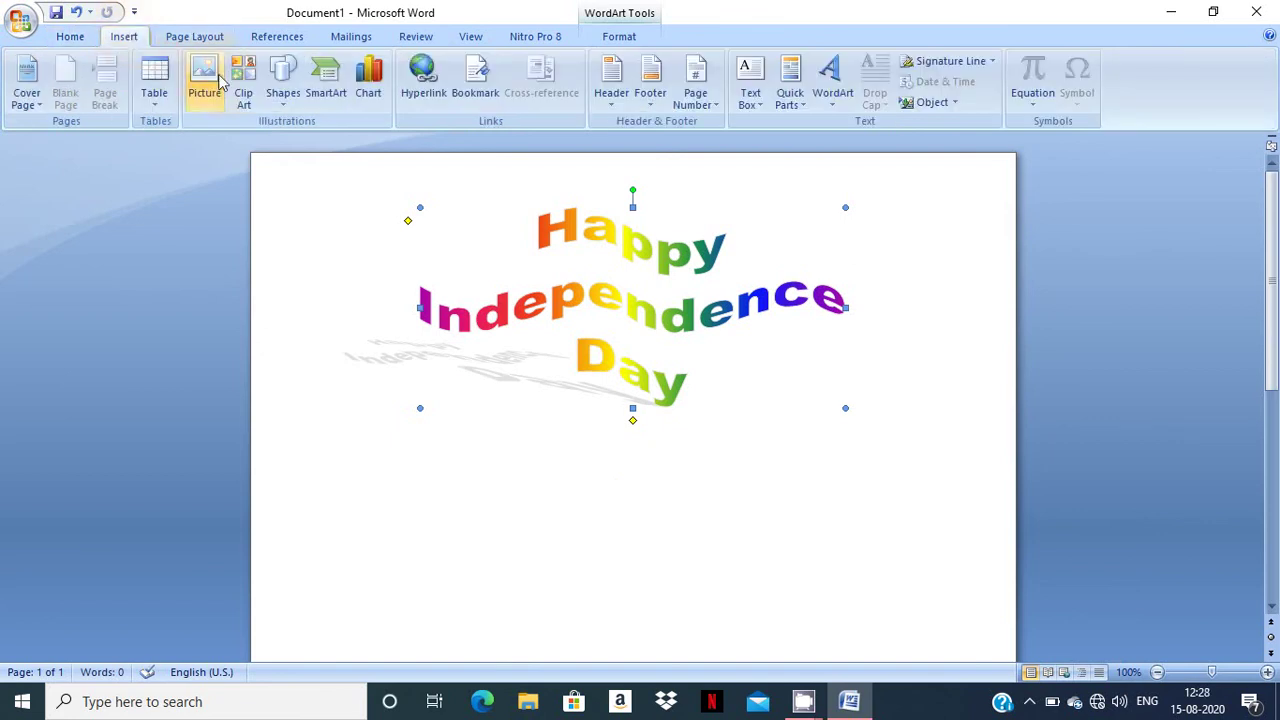
# Search the Clip Art pane for 'flowers' and place the cursor below the WordArt.
pyautogui.click(244, 90)
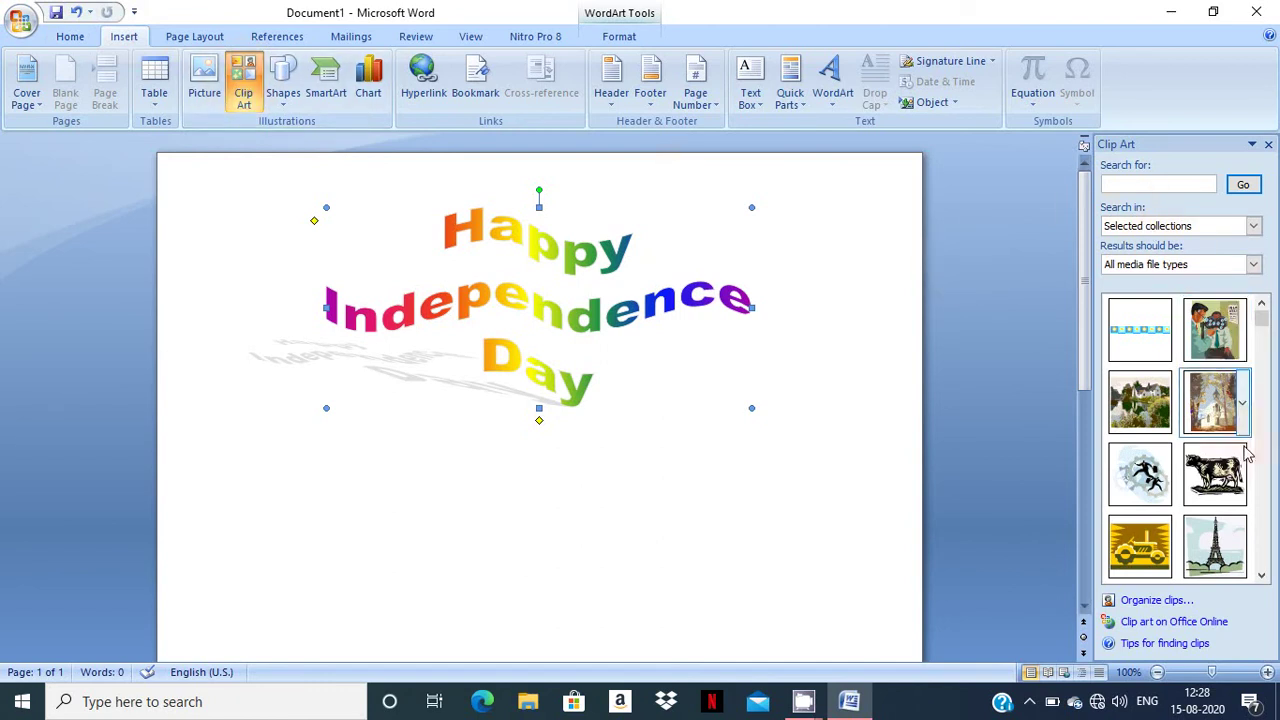
pyautogui.click(1241, 188)
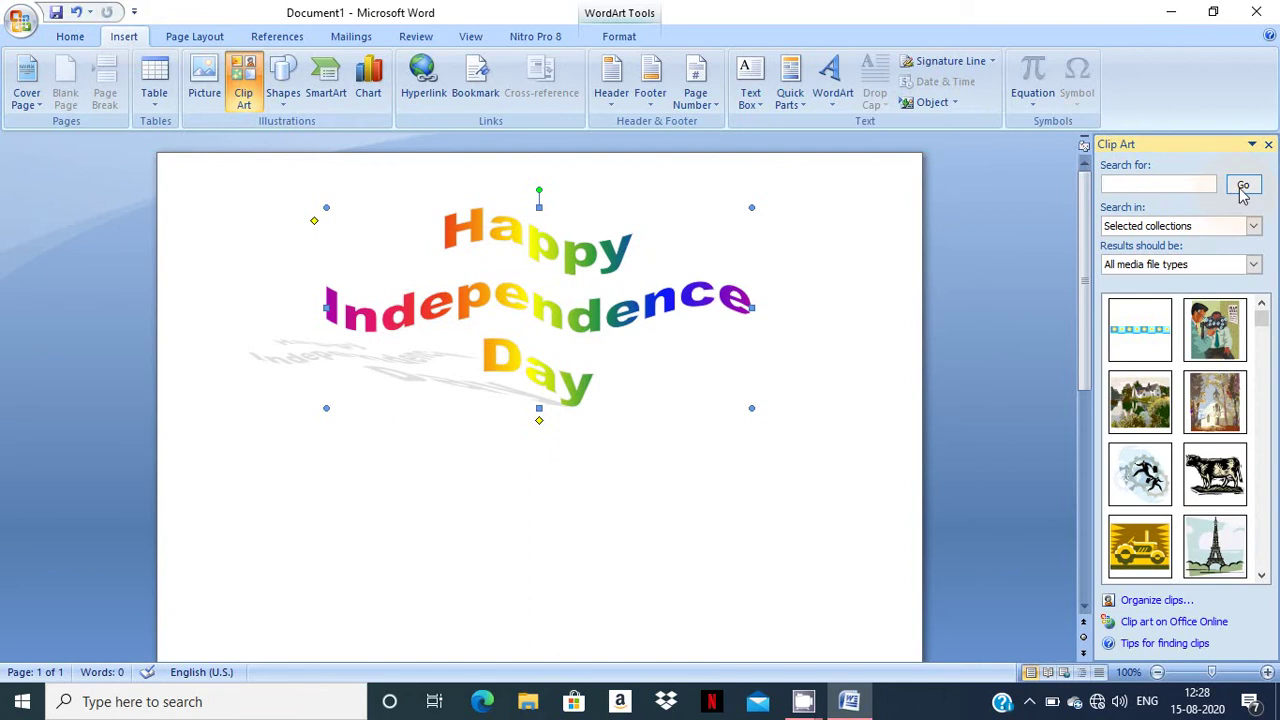
pyautogui.click(1243, 187)
pyautogui.click(1243, 186)
pyautogui.moveTo(1262, 322); pyautogui.dragTo(1270, 397)
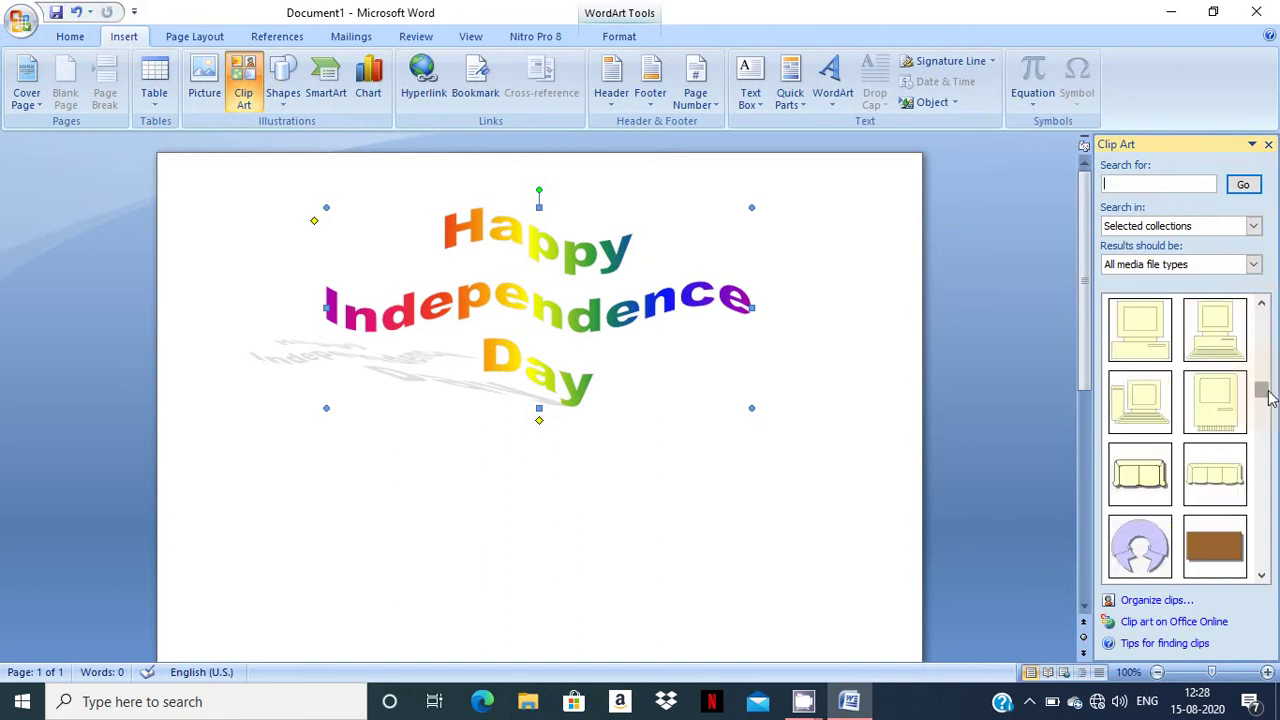
pyautogui.moveTo(1270, 397)
pyautogui.mouseDown()
pyautogui.moveTo(1270, 443)
pyautogui.moveTo(1261, 329)
pyautogui.mouseUp()
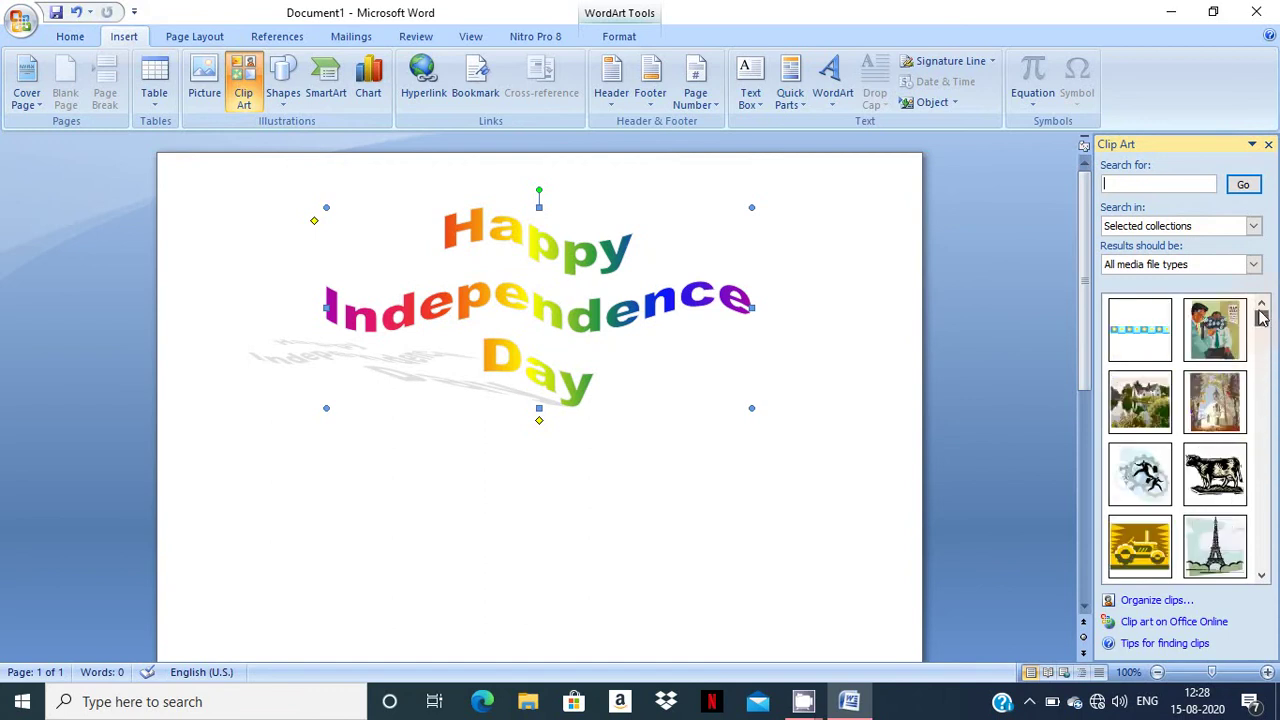
pyautogui.write('flowers')
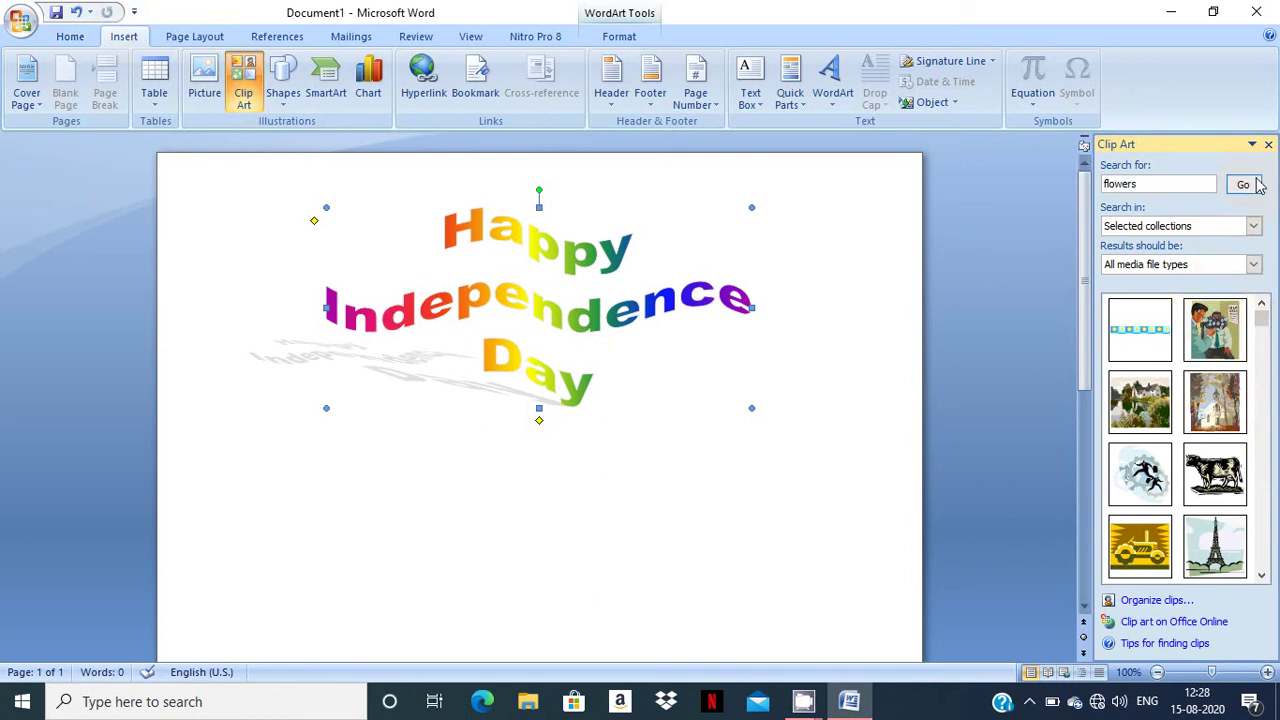
pyautogui.click(1259, 185)
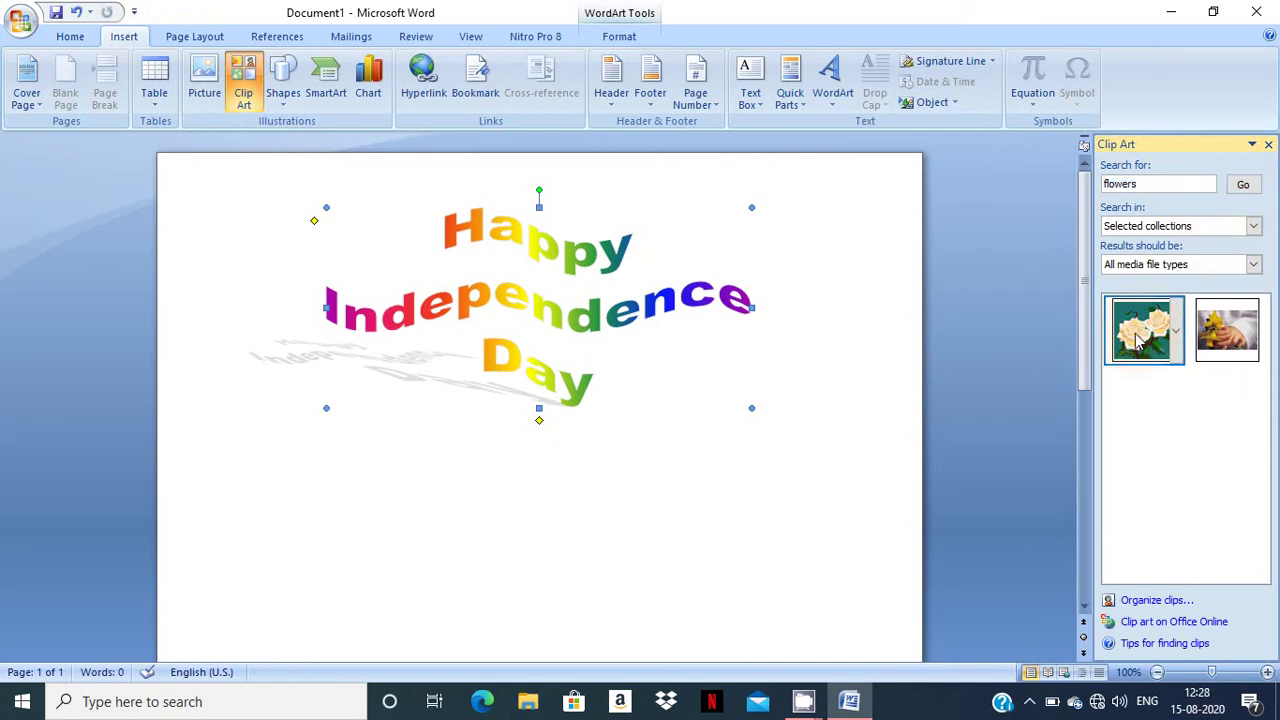
pyautogui.click(807, 470)
pyautogui.click(506, 542)
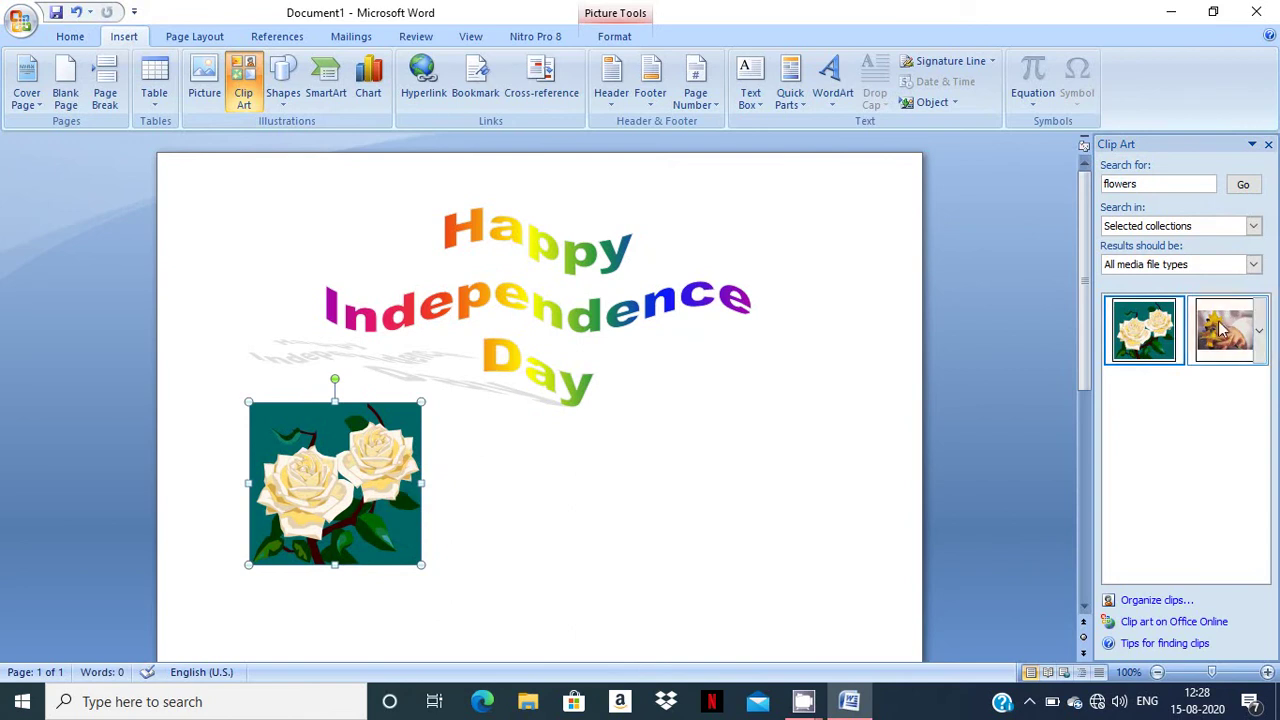
# Insert the white roses clip art, delete the extra pictures, and select the rose picture.
pyautogui.click(1166, 333)
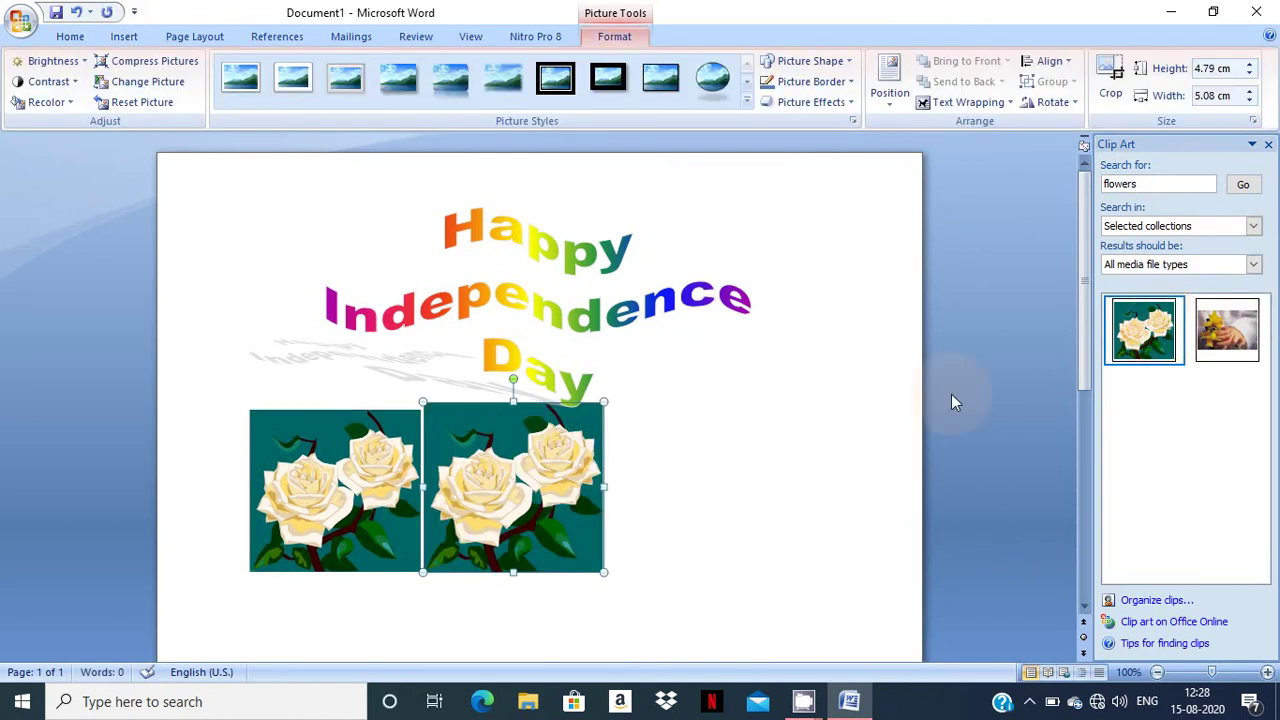
pyautogui.press('Delete')
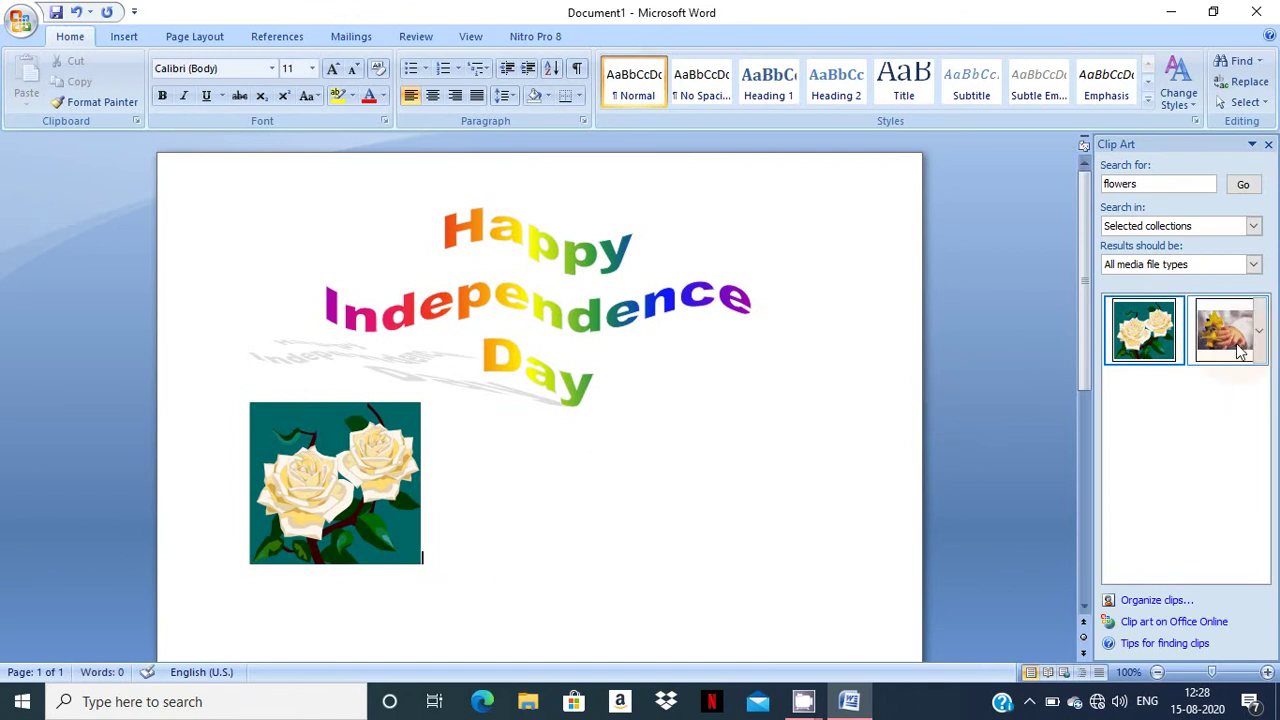
pyautogui.click(1240, 347)
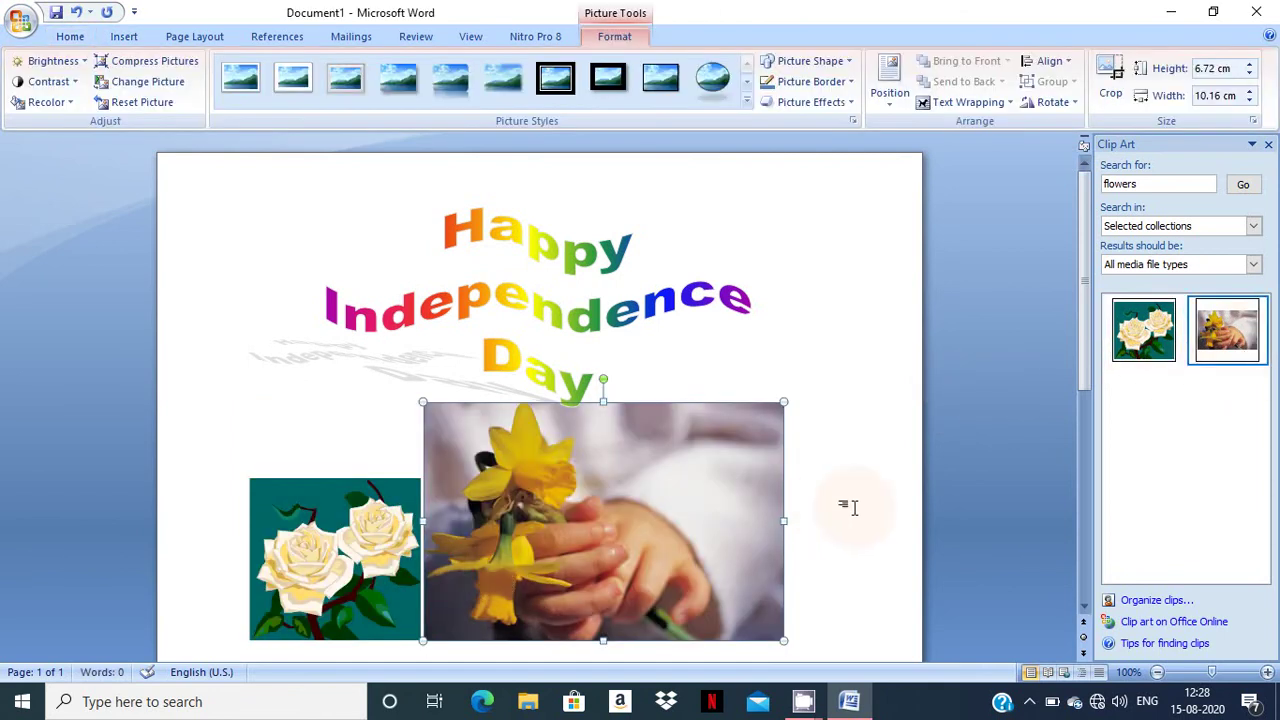
pyautogui.press('Delete')
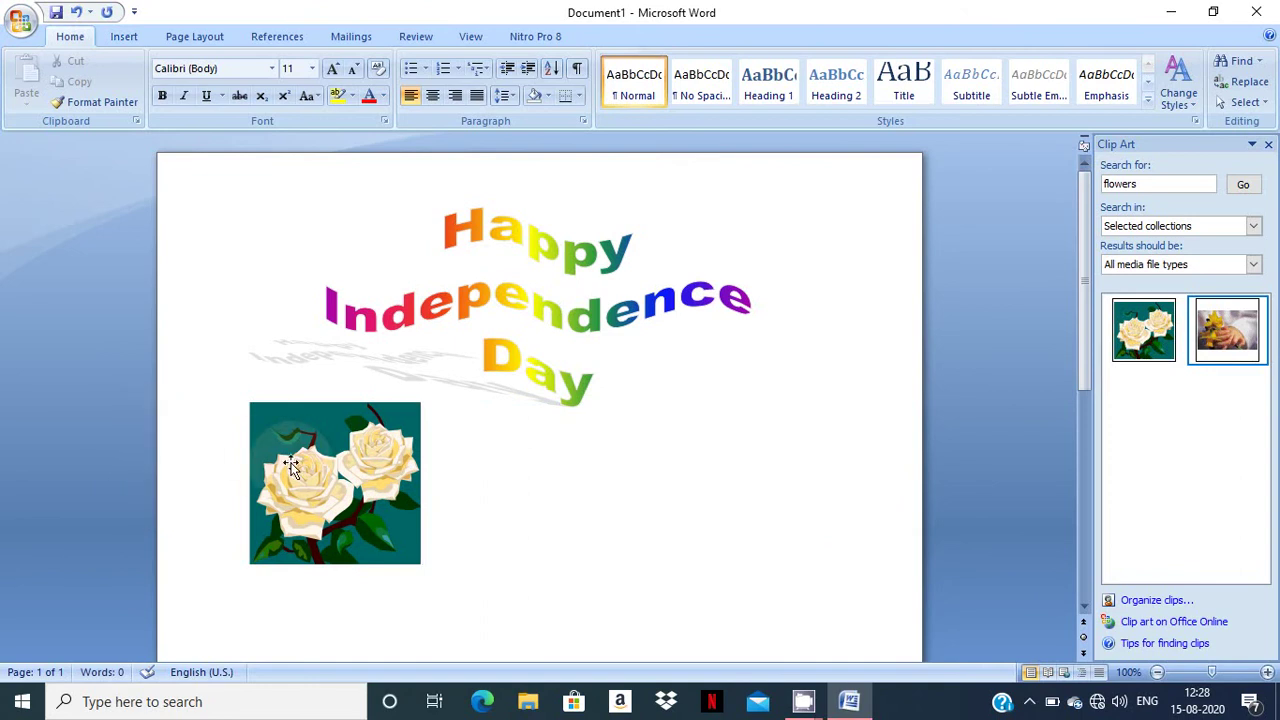
pyautogui.moveTo(290, 466)
pyautogui.mouseDown()
pyautogui.moveTo(352, 477)
pyautogui.moveTo(340, 472)
pyautogui.mouseUp()
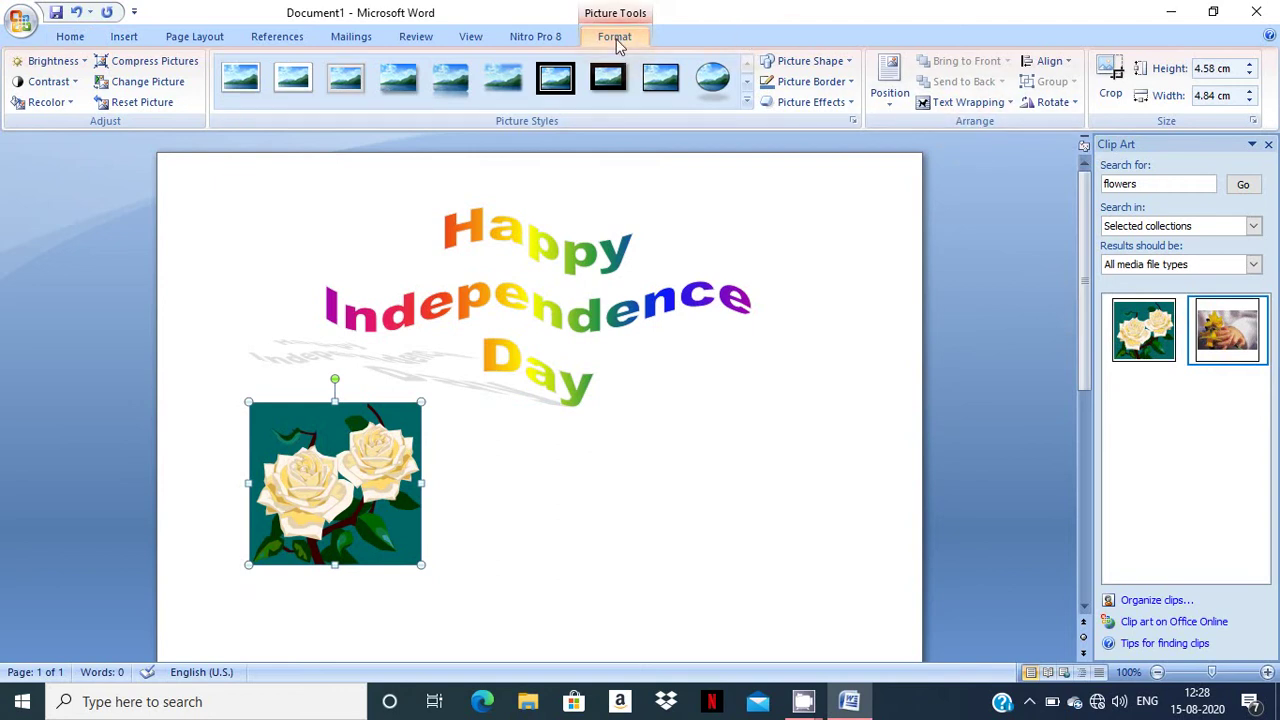
# Set the rose picture's text wrapping to In Front of Text and close the Clip Art pane.
pyautogui.click(960, 104)
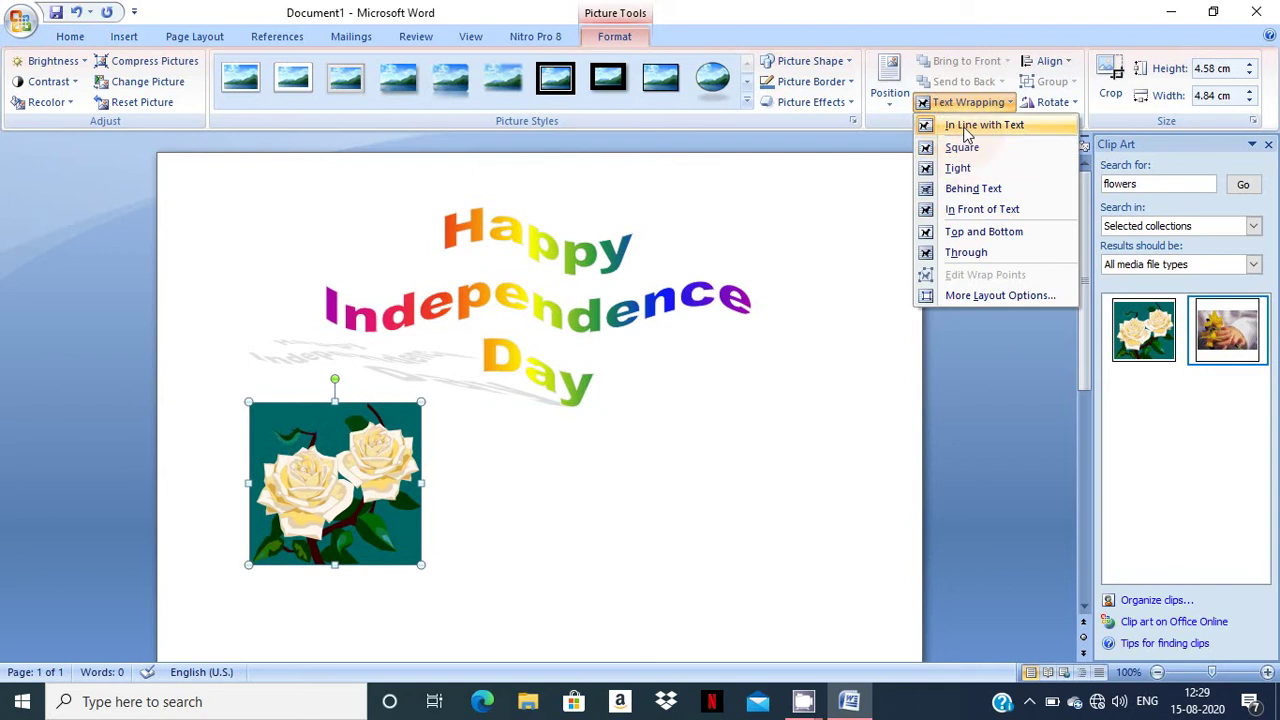
pyautogui.click(967, 218)
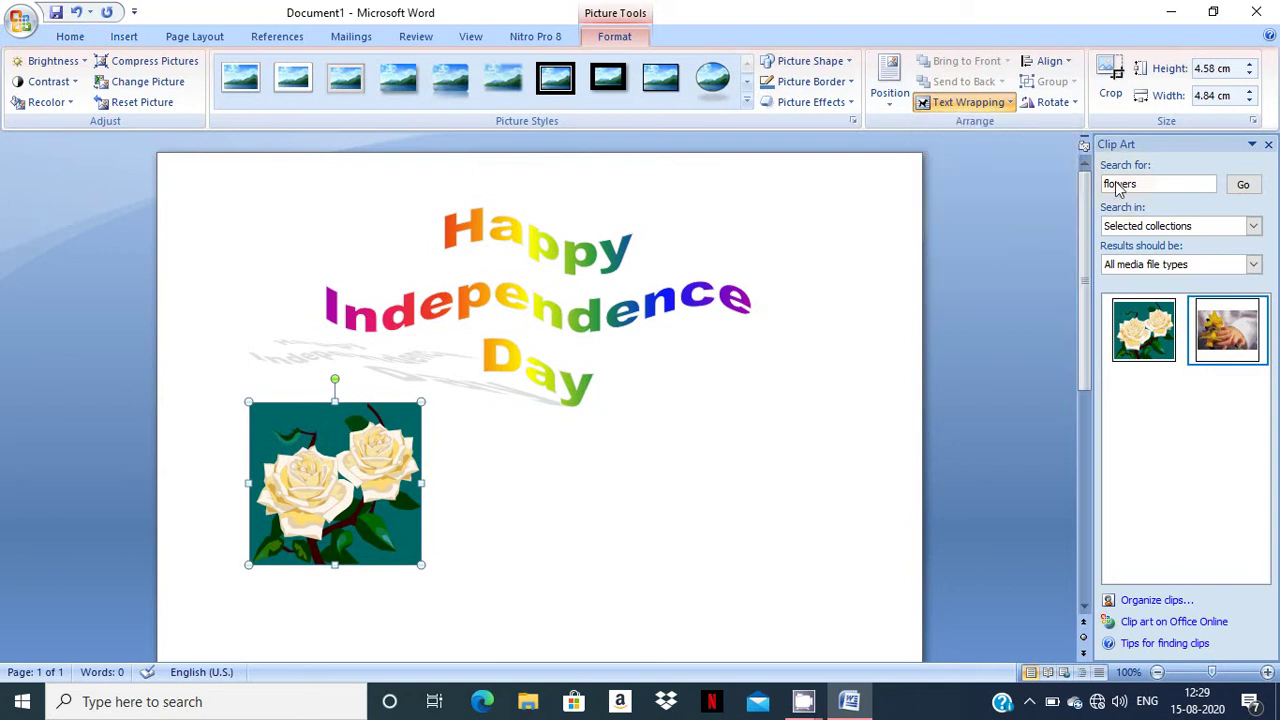
pyautogui.click(1268, 146)
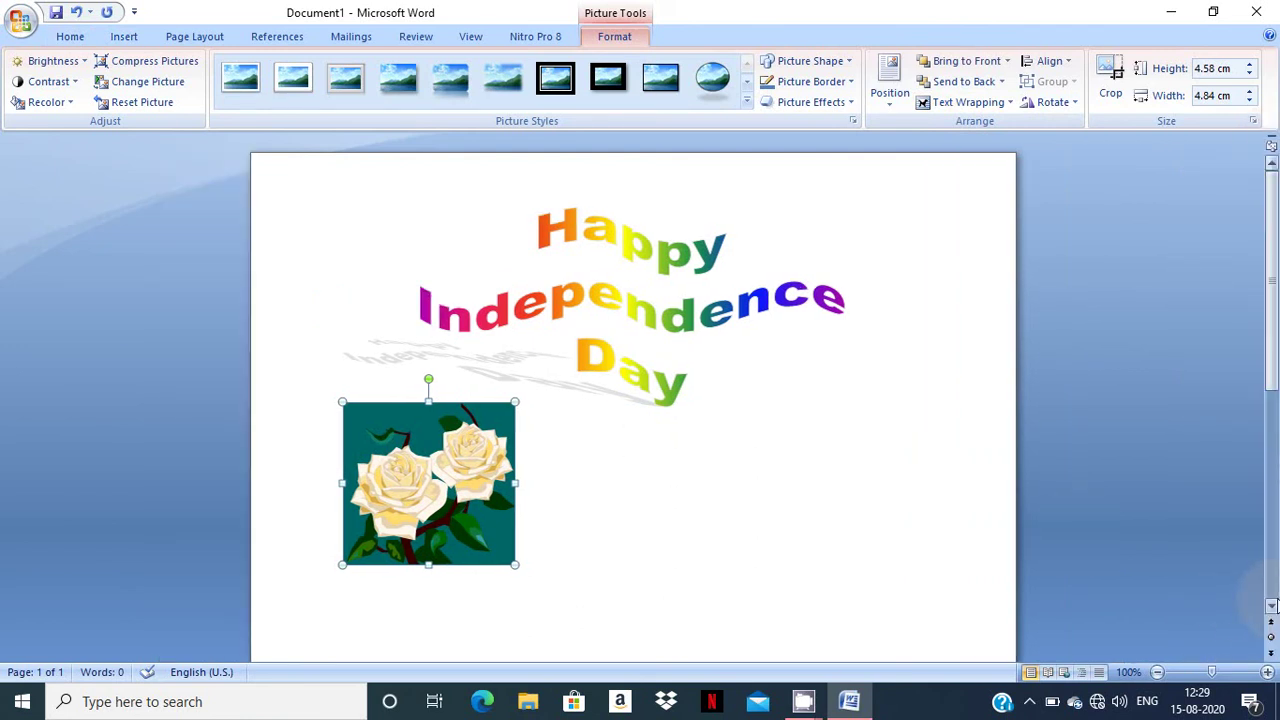
pyautogui.click(1271, 605)
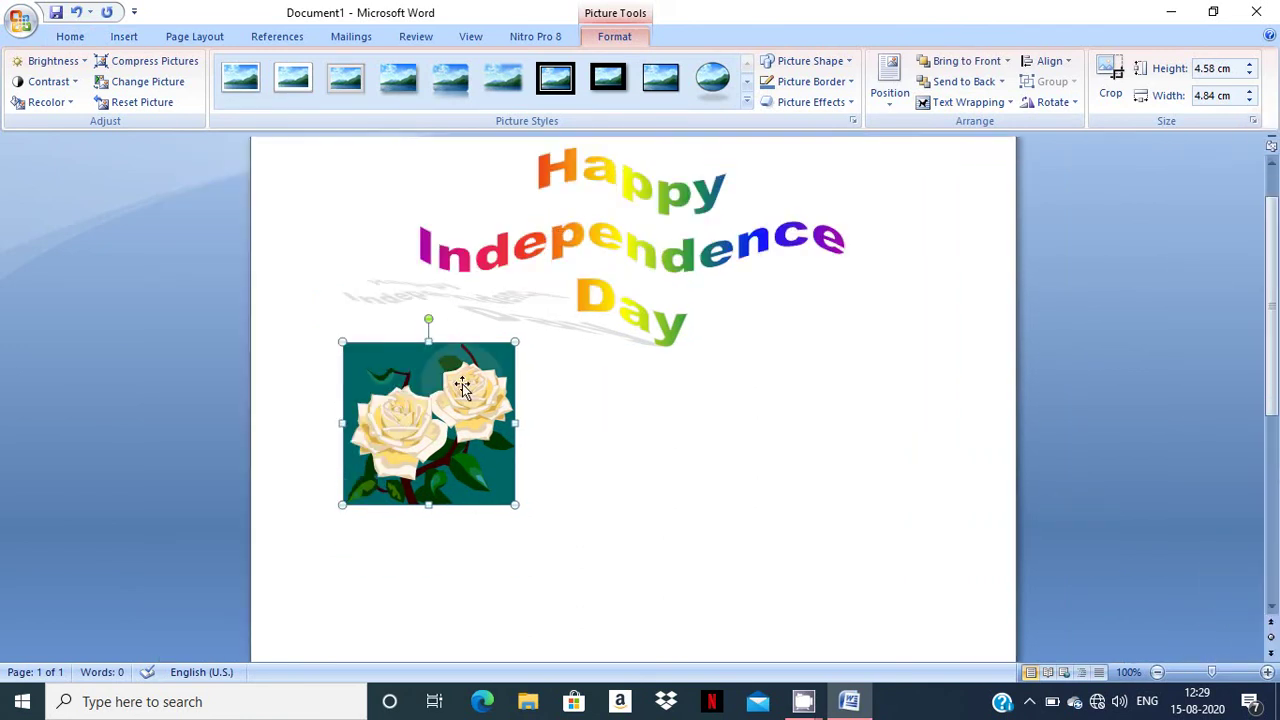
# Center the rose picture under the WordArt and enlarge it to 5.37 × 5.69 cm.
pyautogui.moveTo(462, 387); pyautogui.dragTo(702, 482)
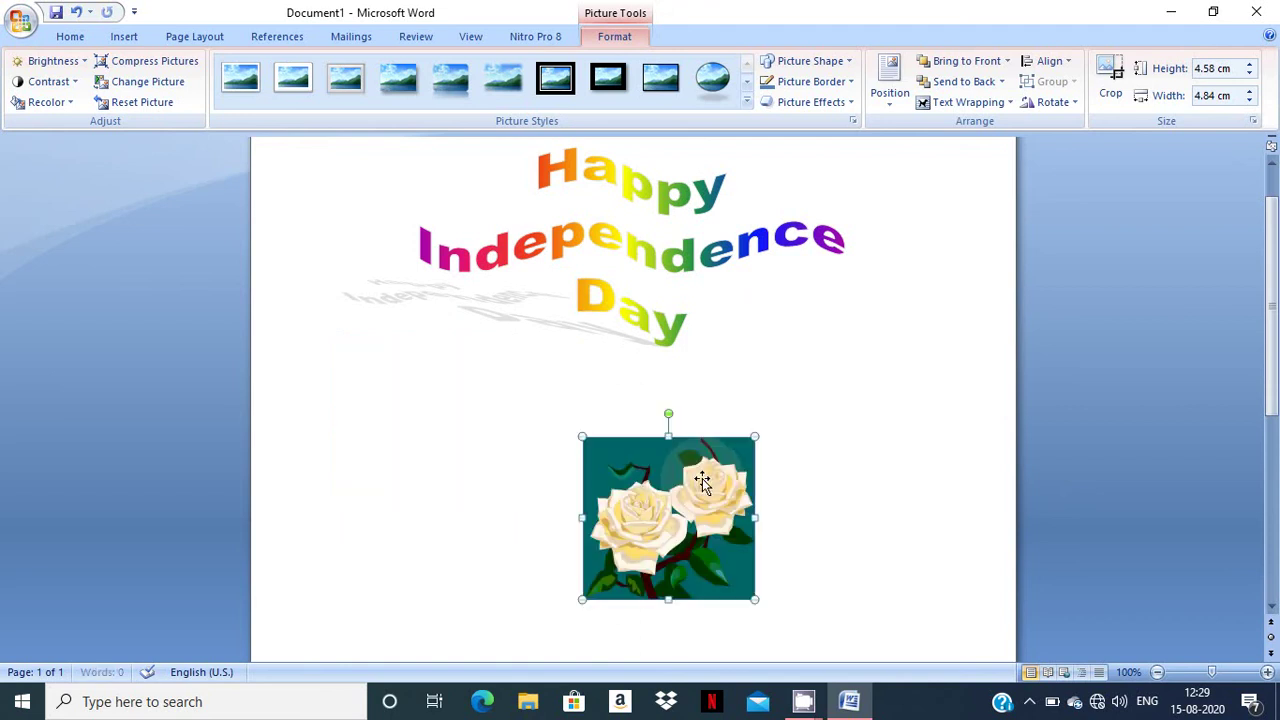
pyautogui.moveTo(754, 436); pyautogui.dragTo(786, 408)
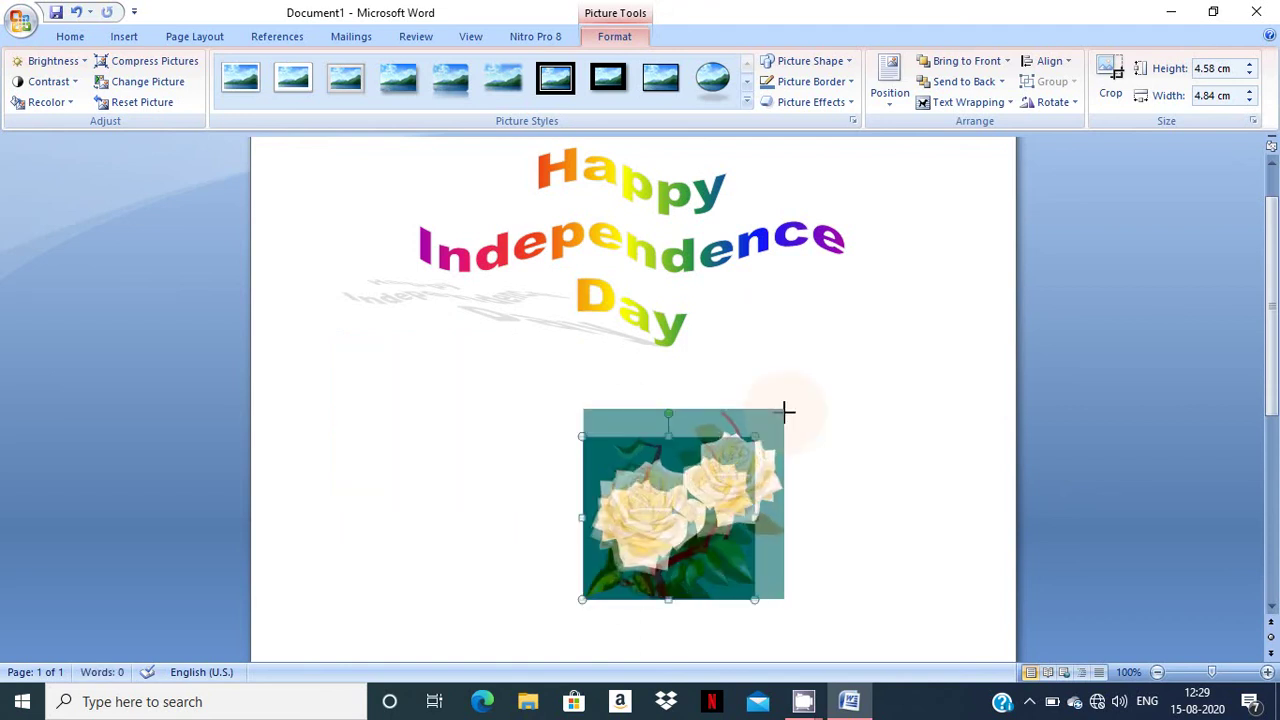
pyautogui.moveTo(650, 475); pyautogui.dragTo(626, 481)
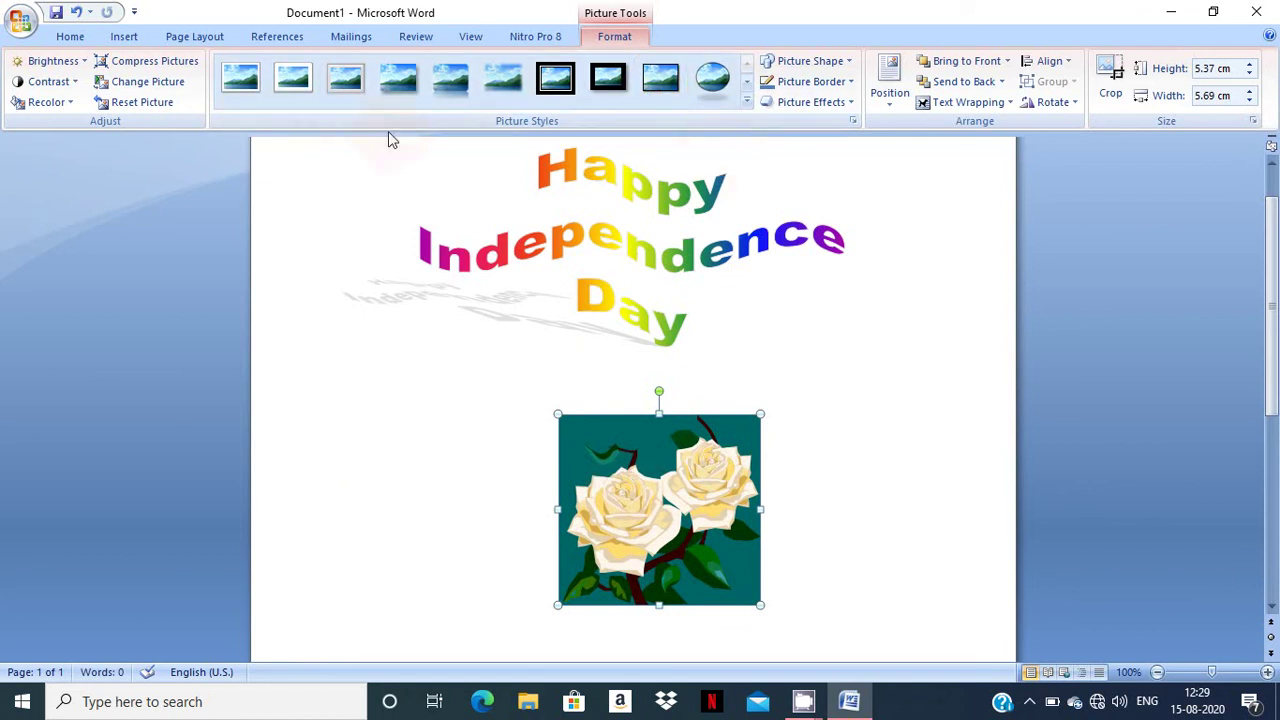
# Give the rose picture the oval frame style with a round-dot 3 pt border.
pyautogui.click(746, 104)
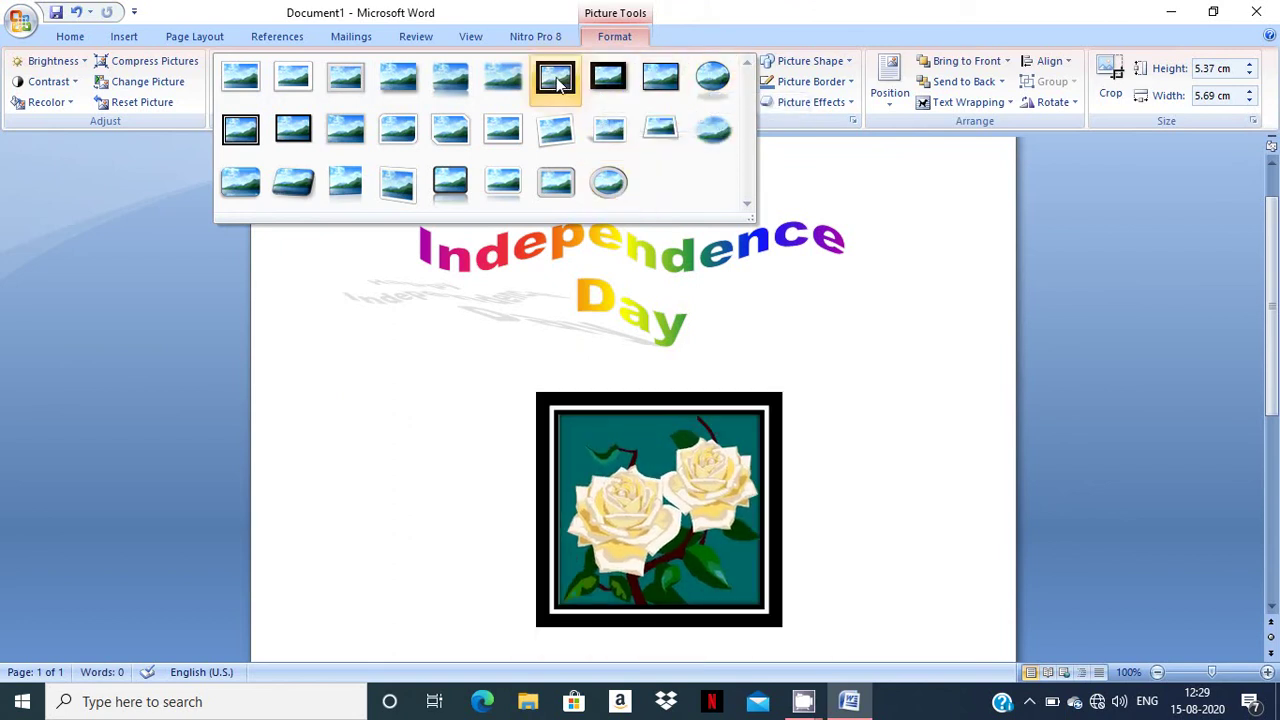
pyautogui.click(703, 75)
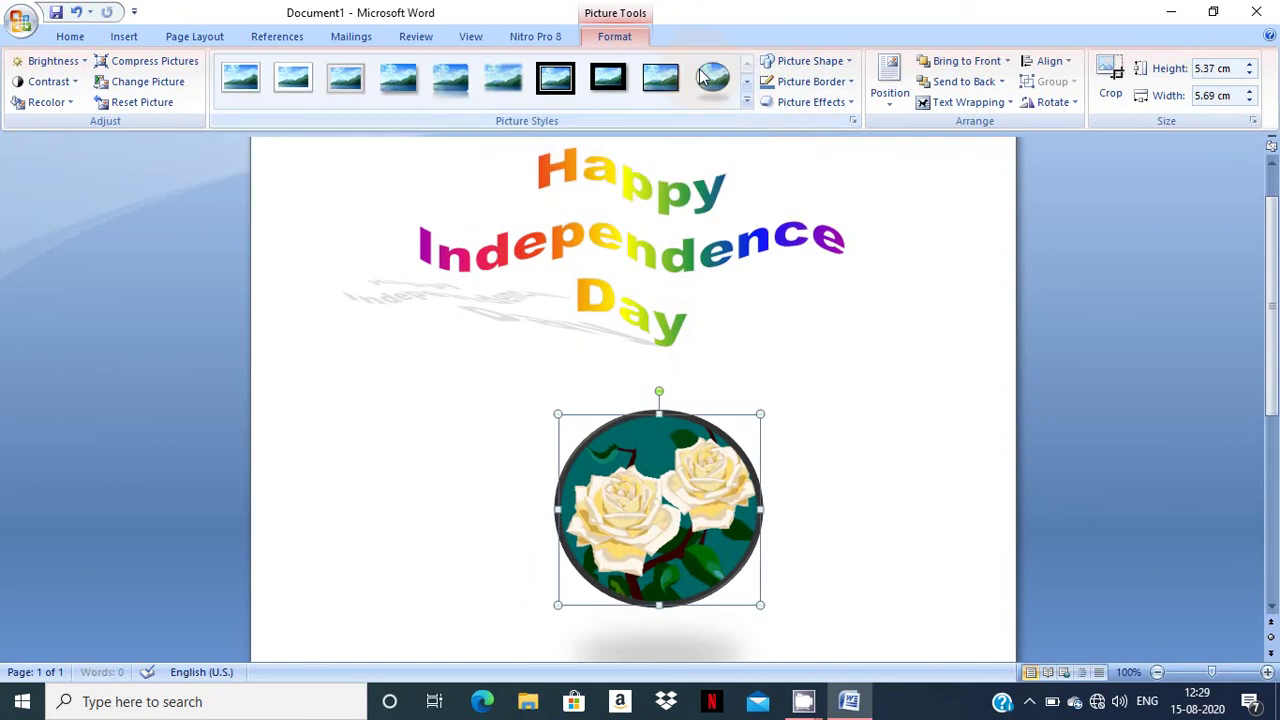
pyautogui.click(840, 88)
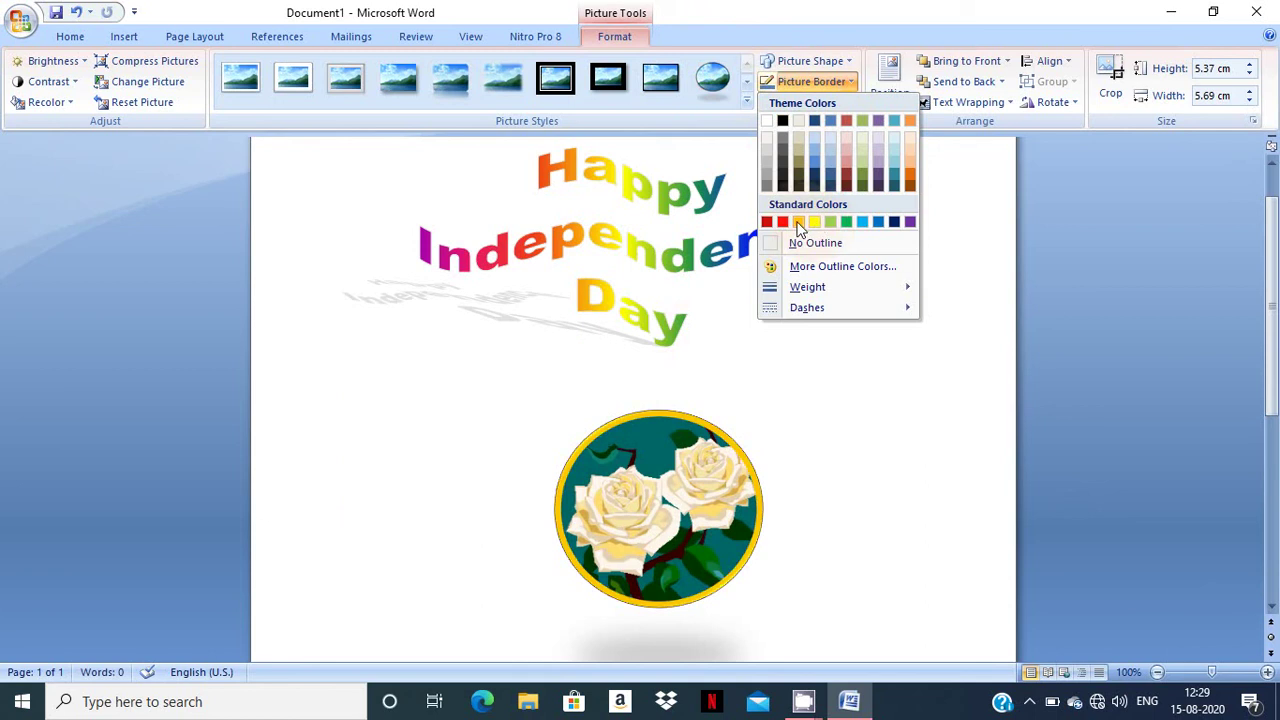
pyautogui.moveTo(812, 298)
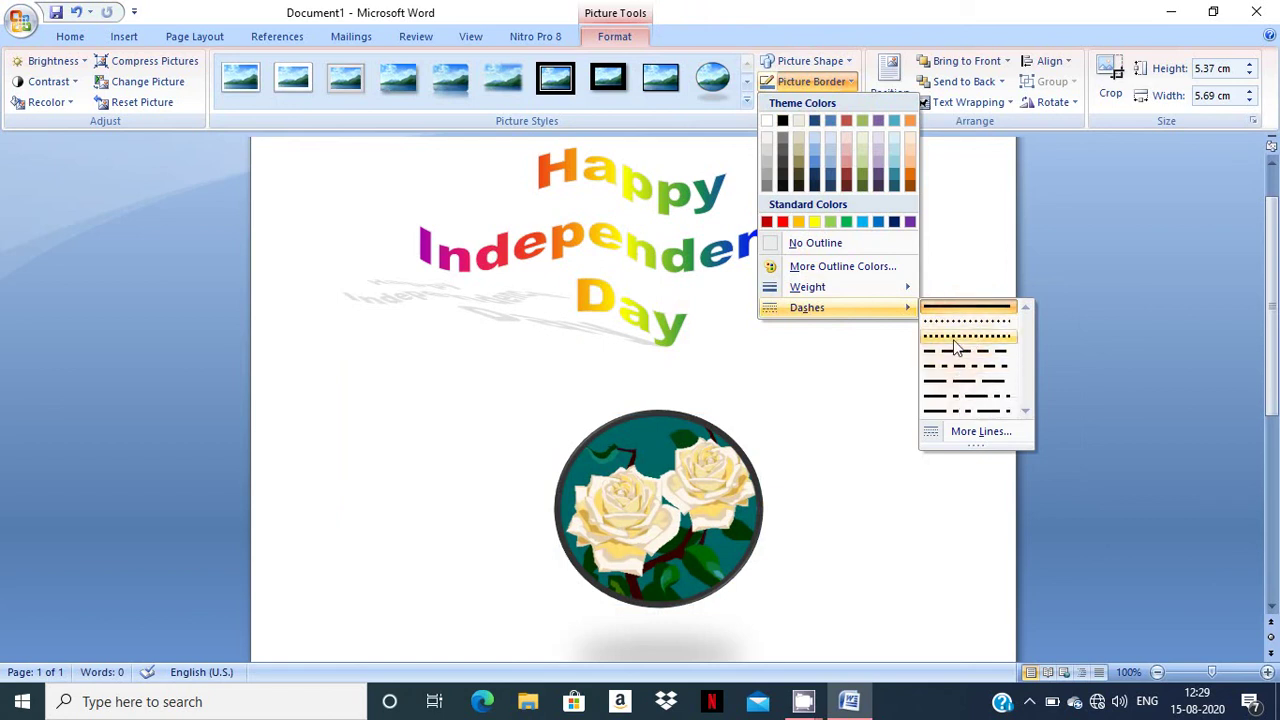
pyautogui.click(955, 346)
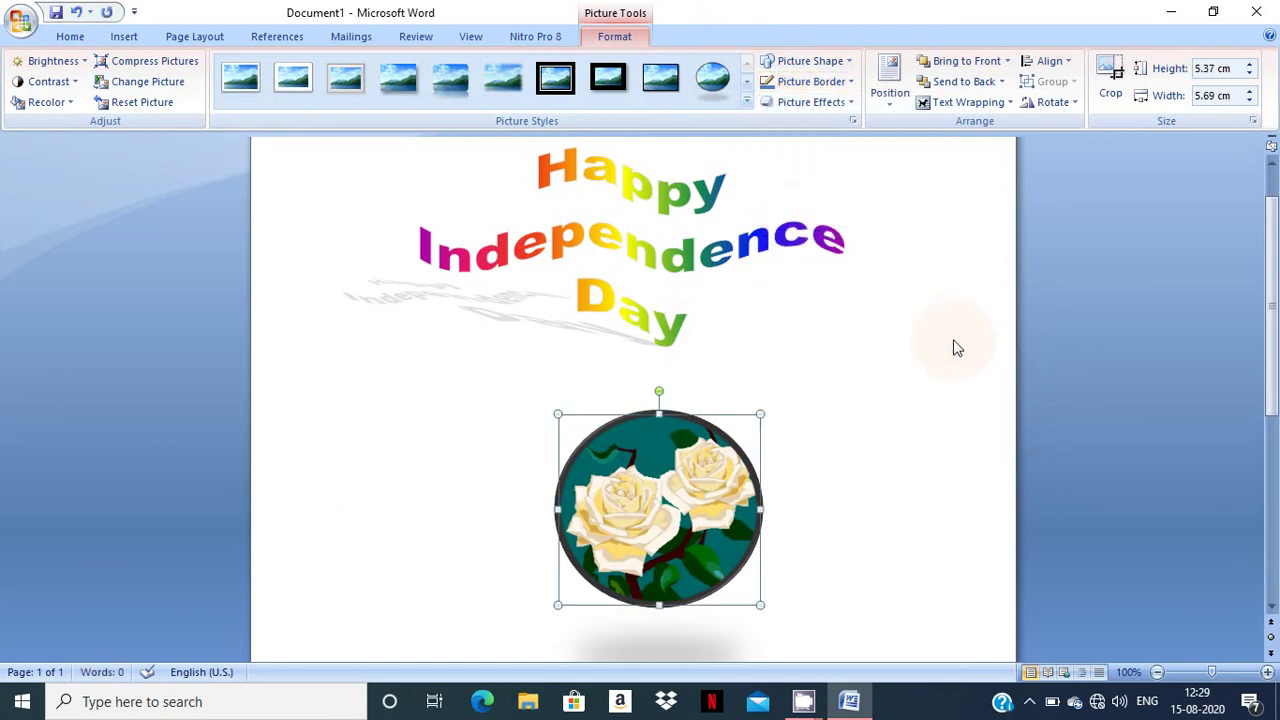
pyautogui.click(828, 82)
pyautogui.moveTo(828, 290)
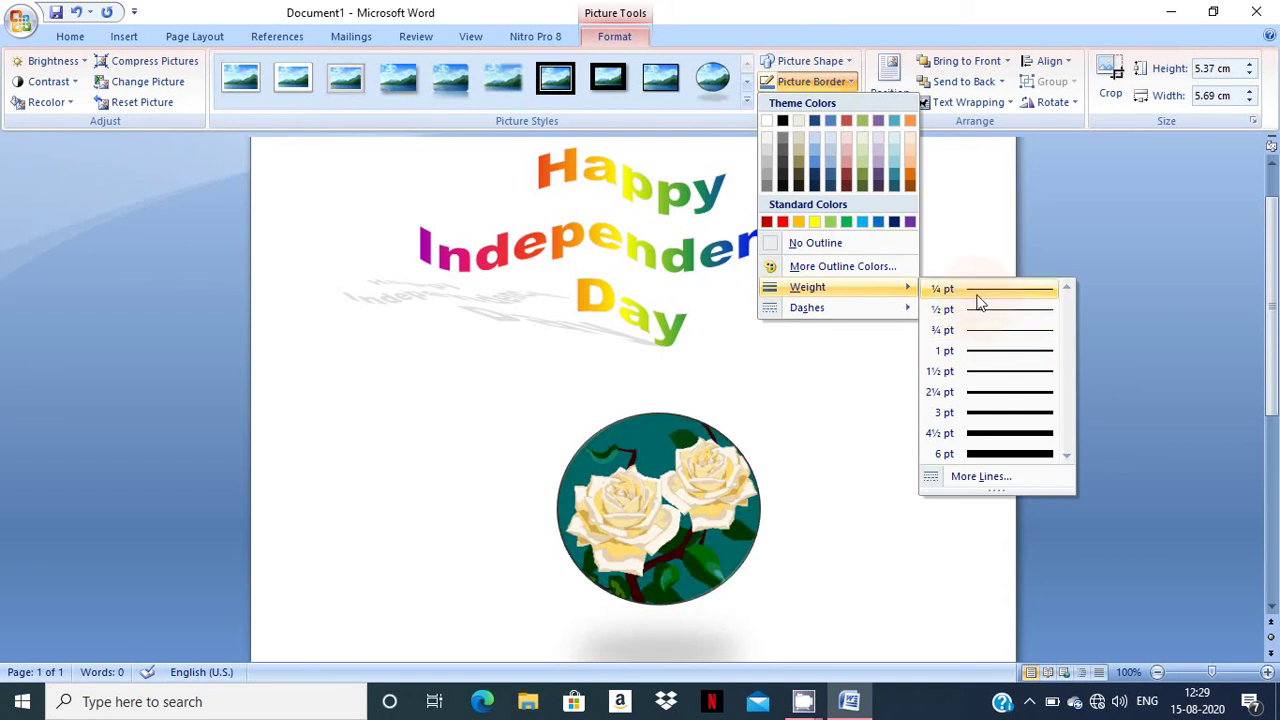
pyautogui.click(986, 412)
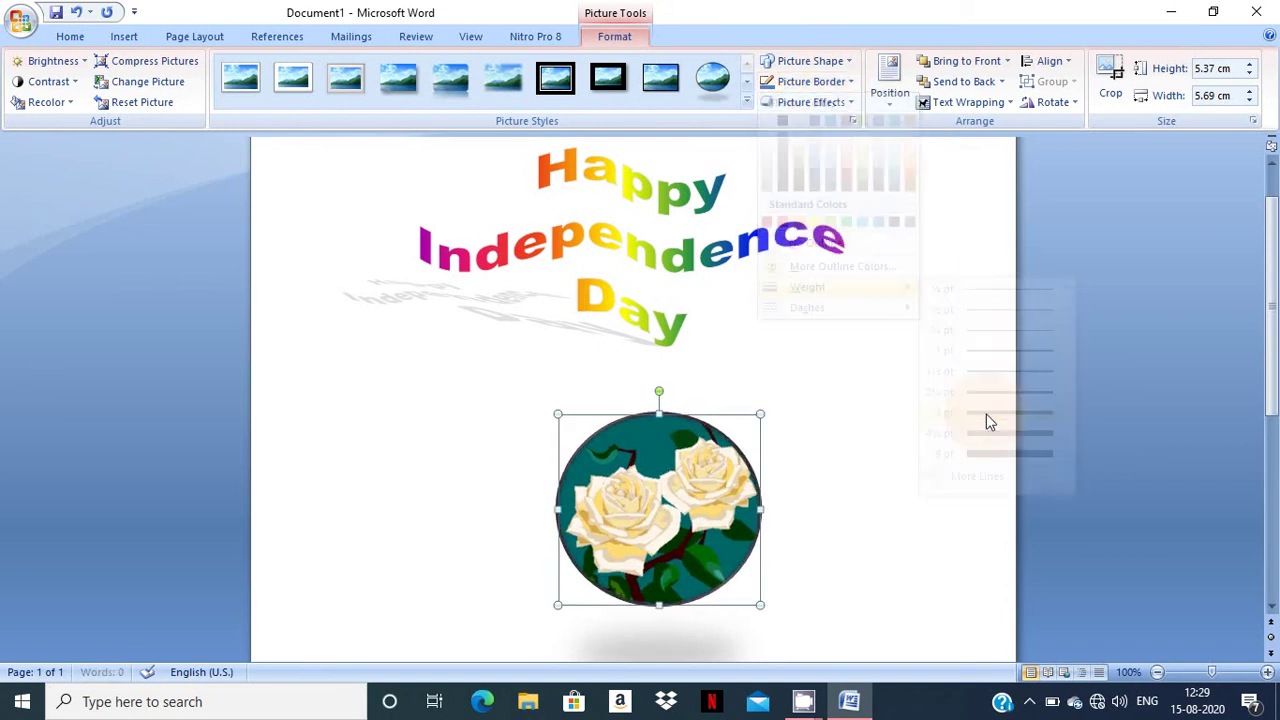
# Cut the rose picture into a Heart shape, after trying and undoing a triangle.
pyautogui.click(805, 61)
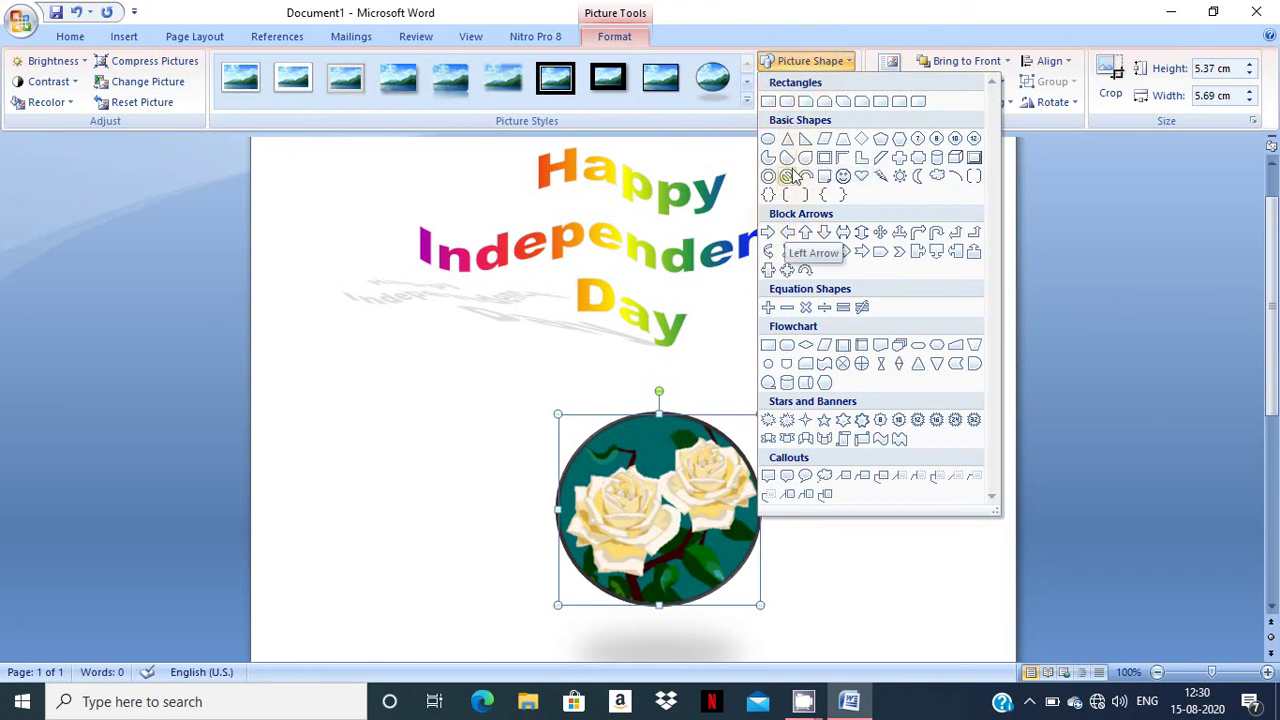
pyautogui.click(788, 140)
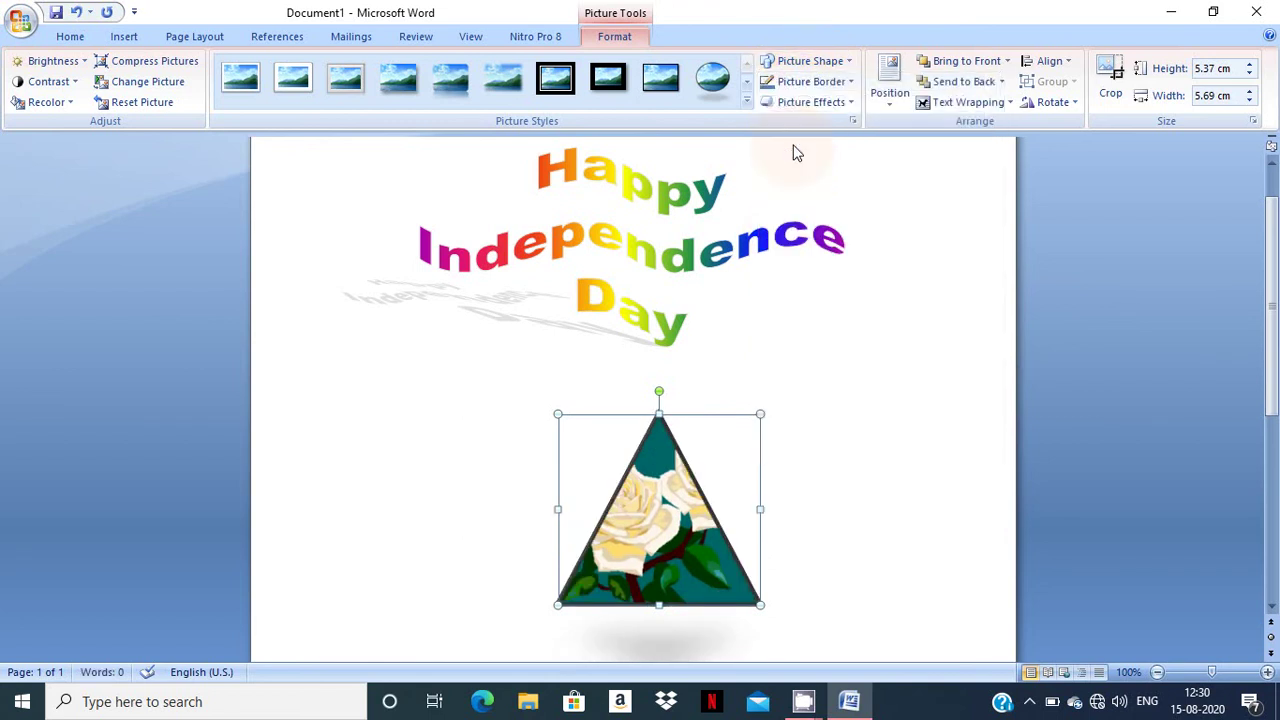
pyautogui.click(712, 101)
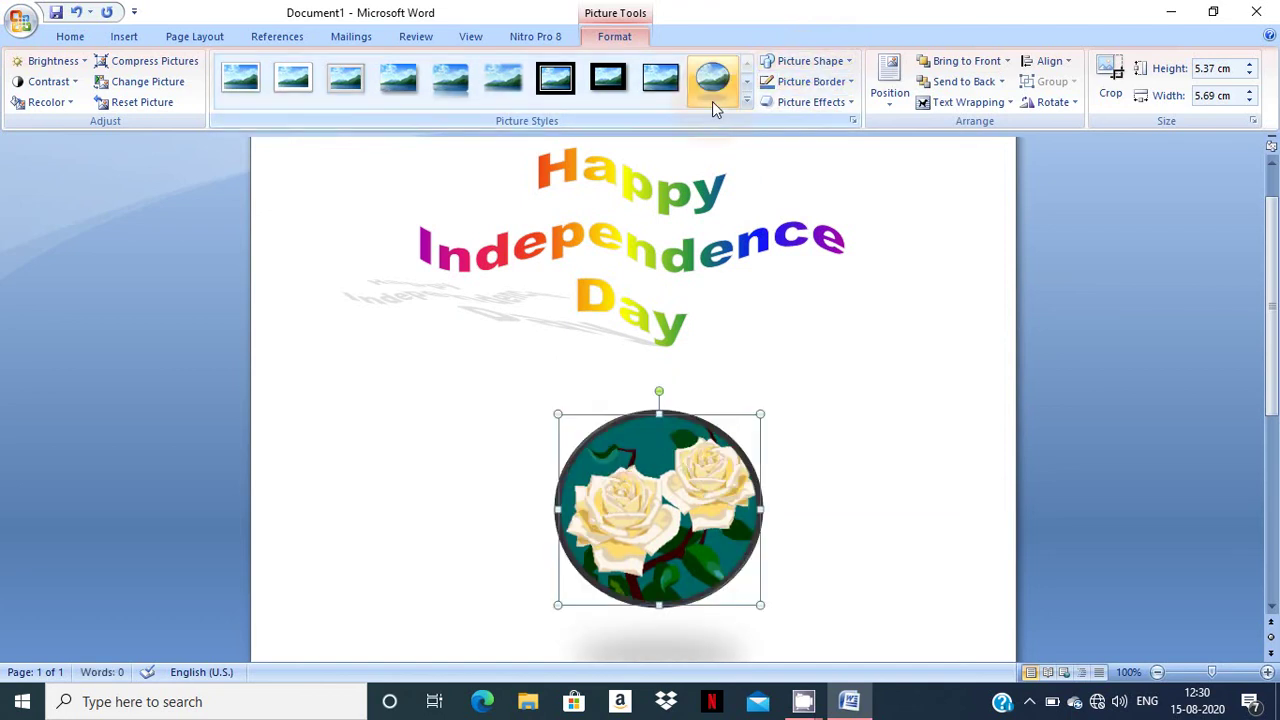
pyautogui.click(819, 60)
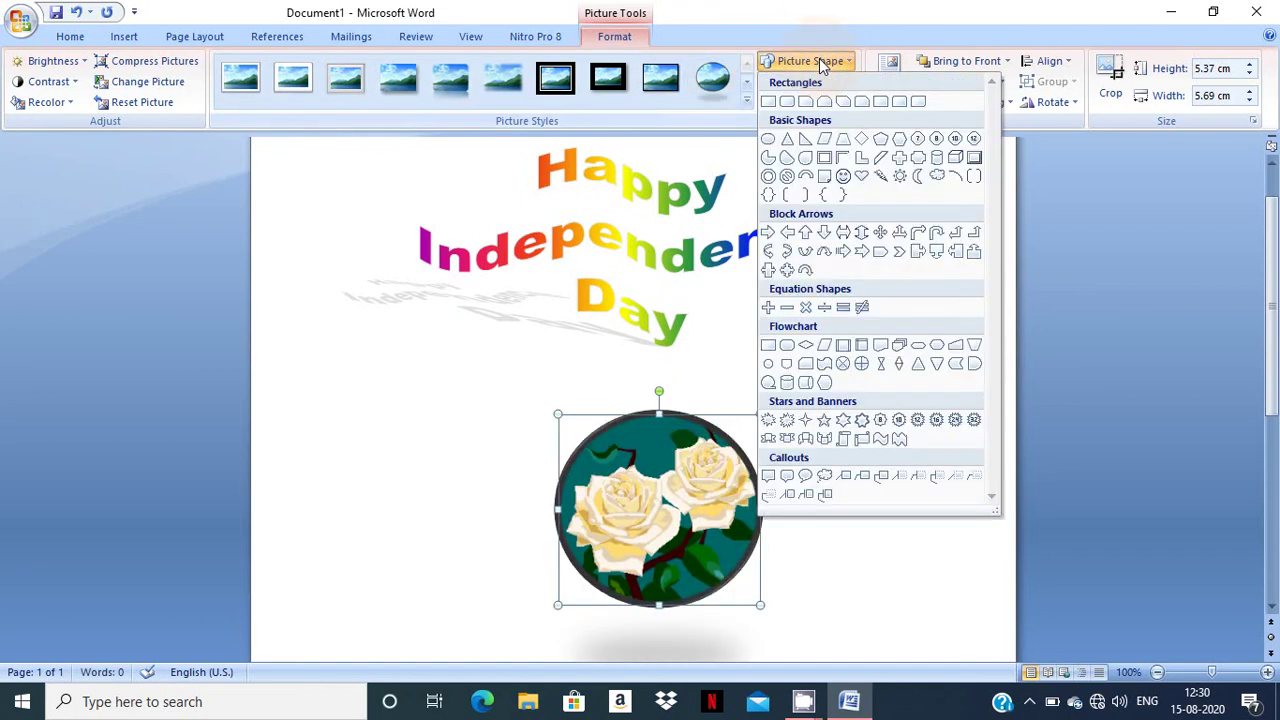
pyautogui.click(859, 179)
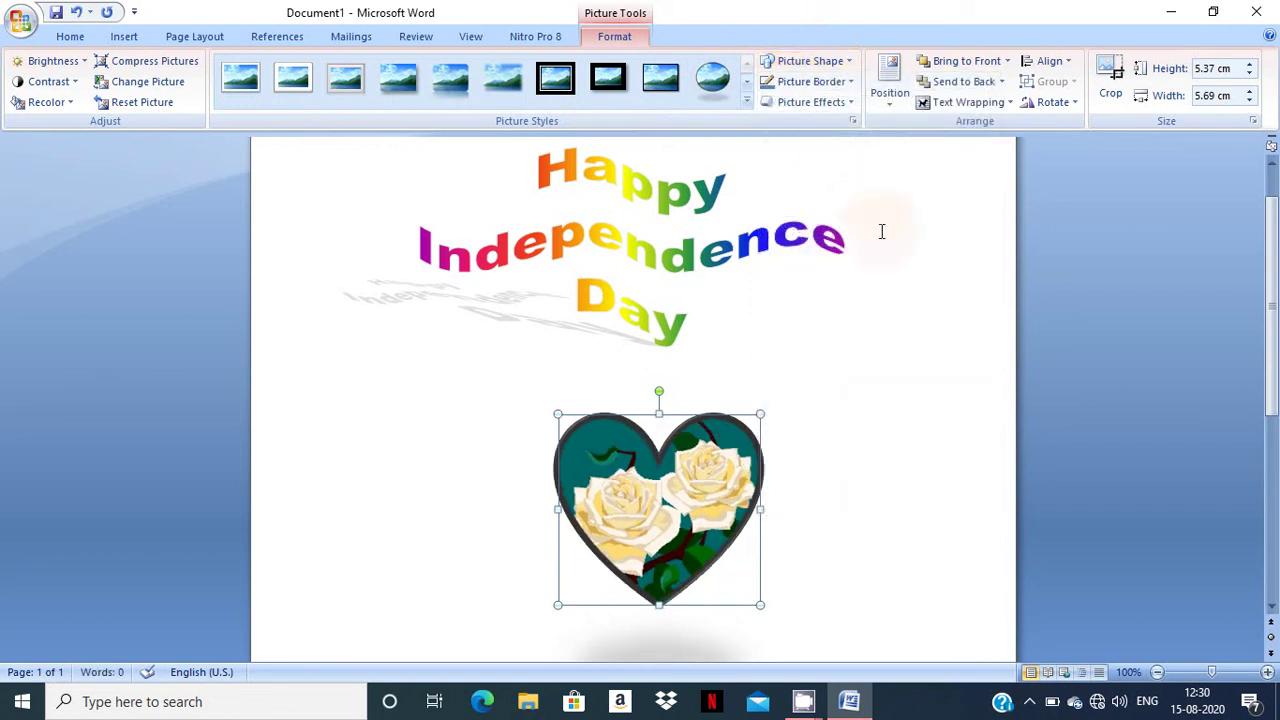
pyautogui.click(826, 327)
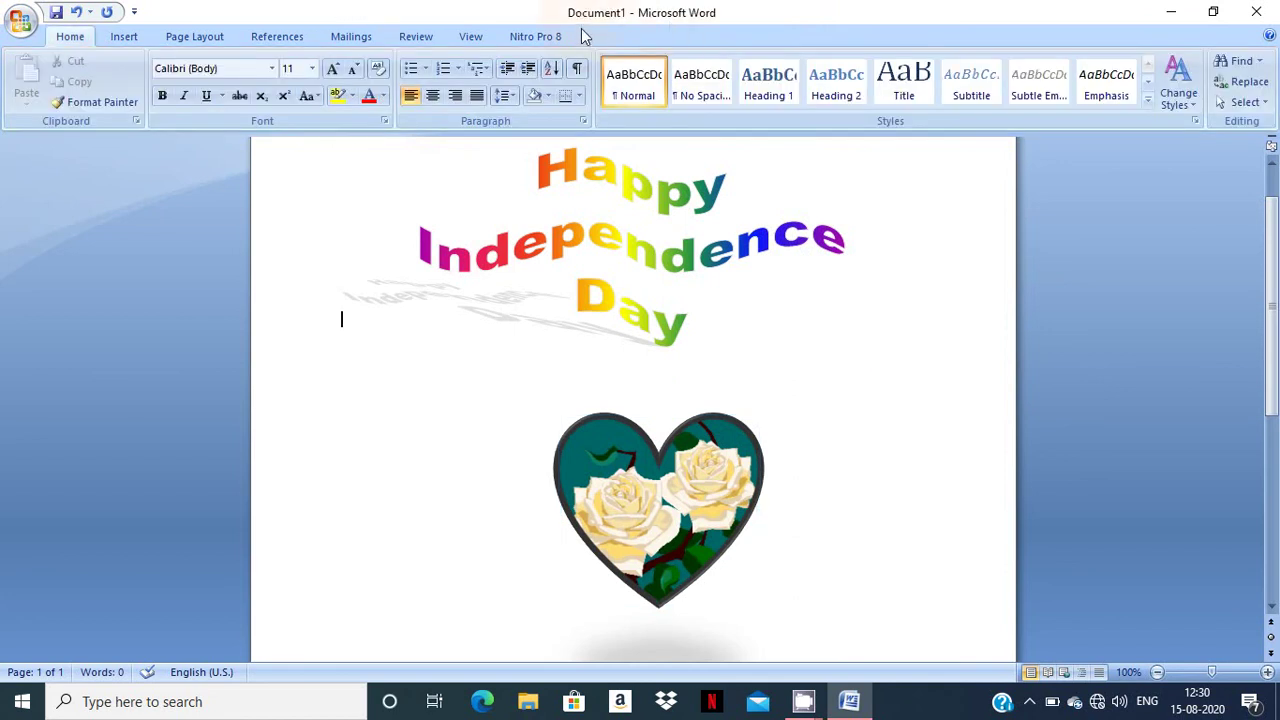
# Zoom out to 60%, move the heart picture down-left and enlarge it to about 10.3 × 10.9 cm.
pyautogui.click(587, 178)
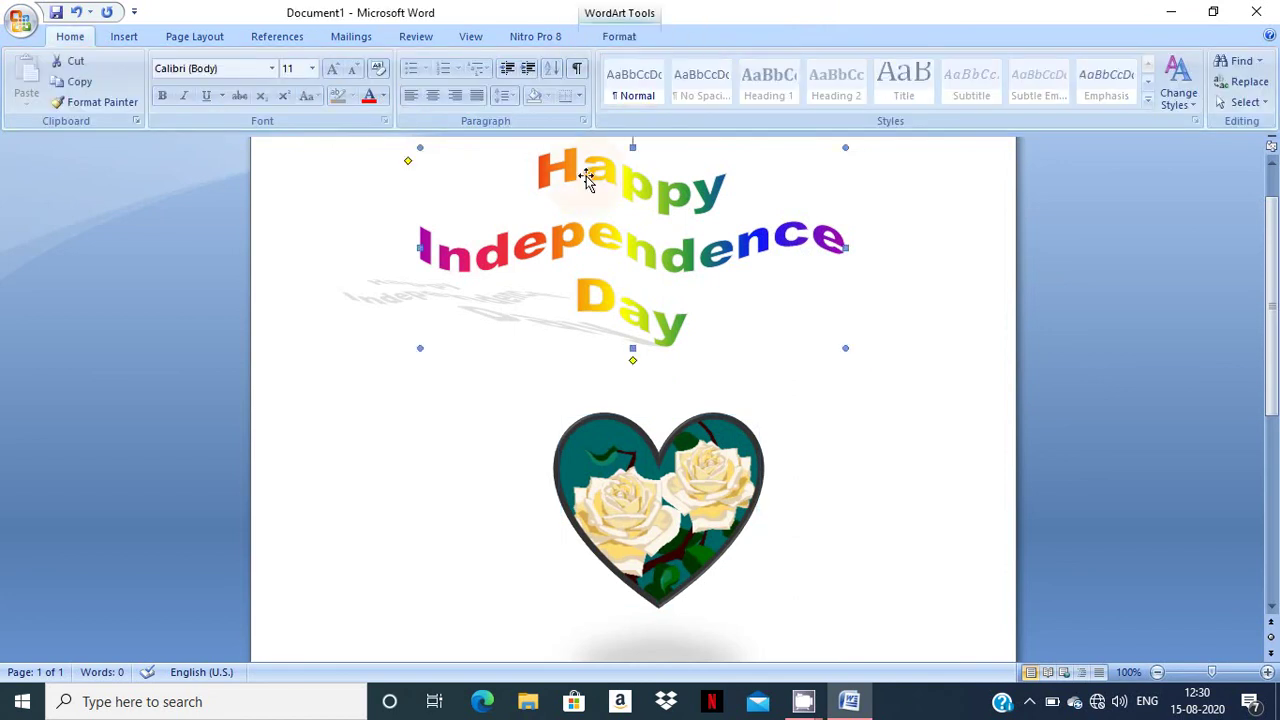
pyautogui.click(617, 444)
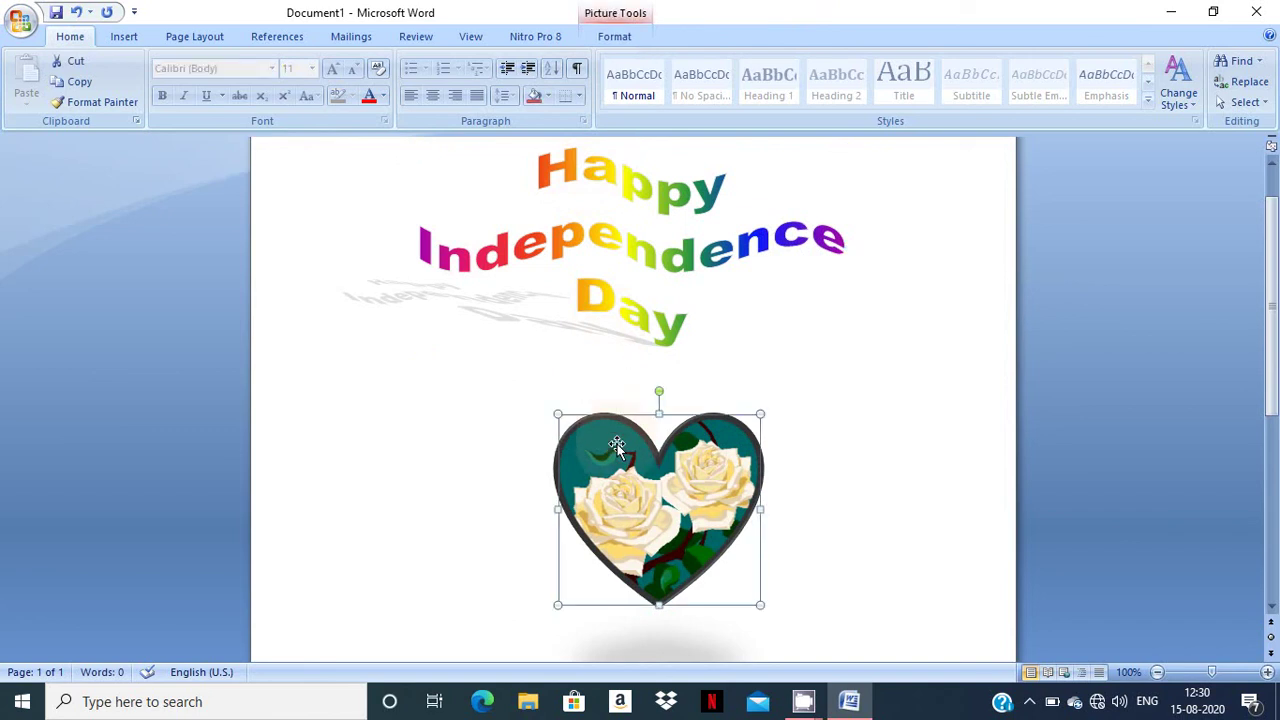
pyautogui.click(628, 42)
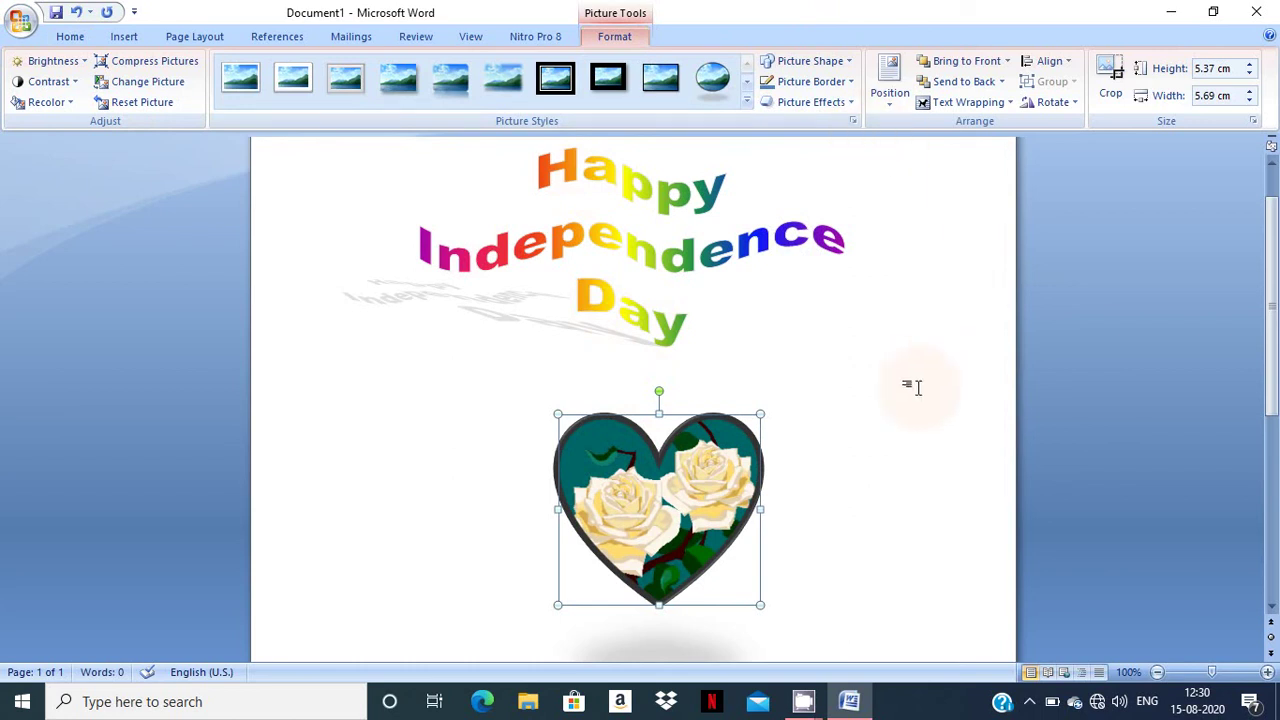
pyautogui.click(1157, 672)
pyautogui.click(1157, 672)
pyautogui.click(1157, 672)
pyautogui.click(1157, 672)
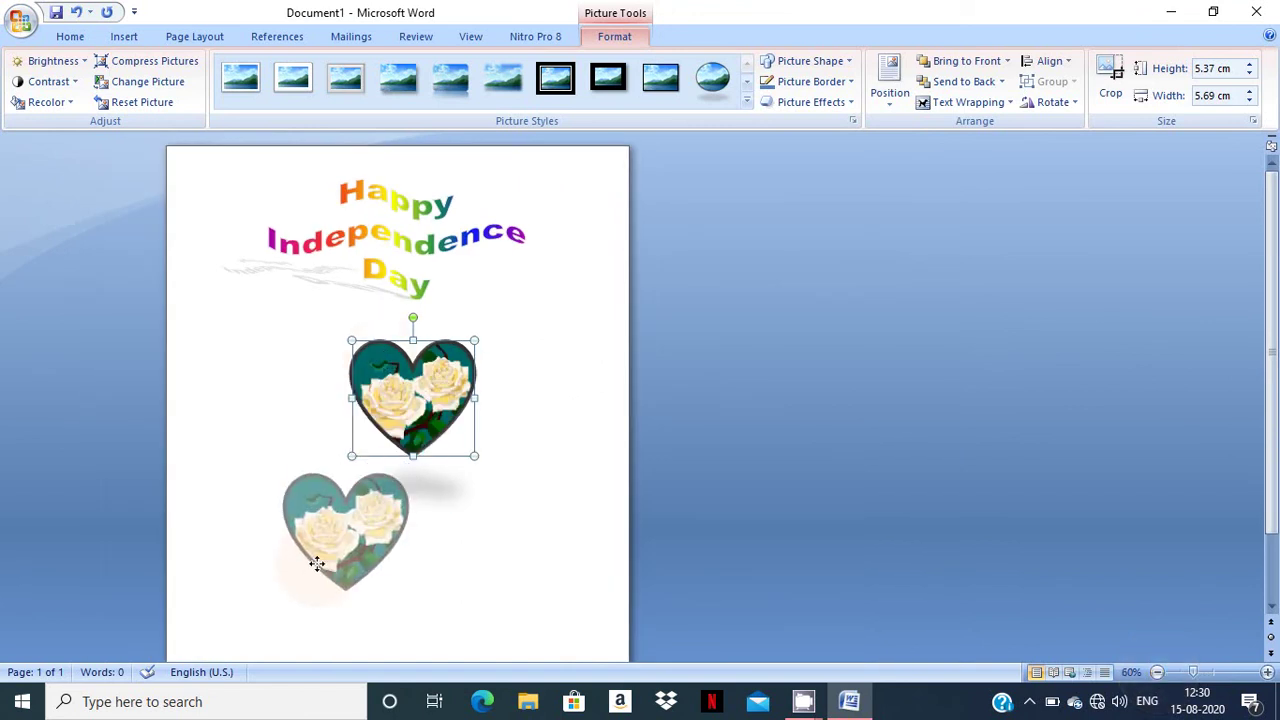
pyautogui.moveTo(385, 432); pyautogui.dragTo(317, 566)
pyautogui.moveTo(411, 468); pyautogui.dragTo(517, 368)
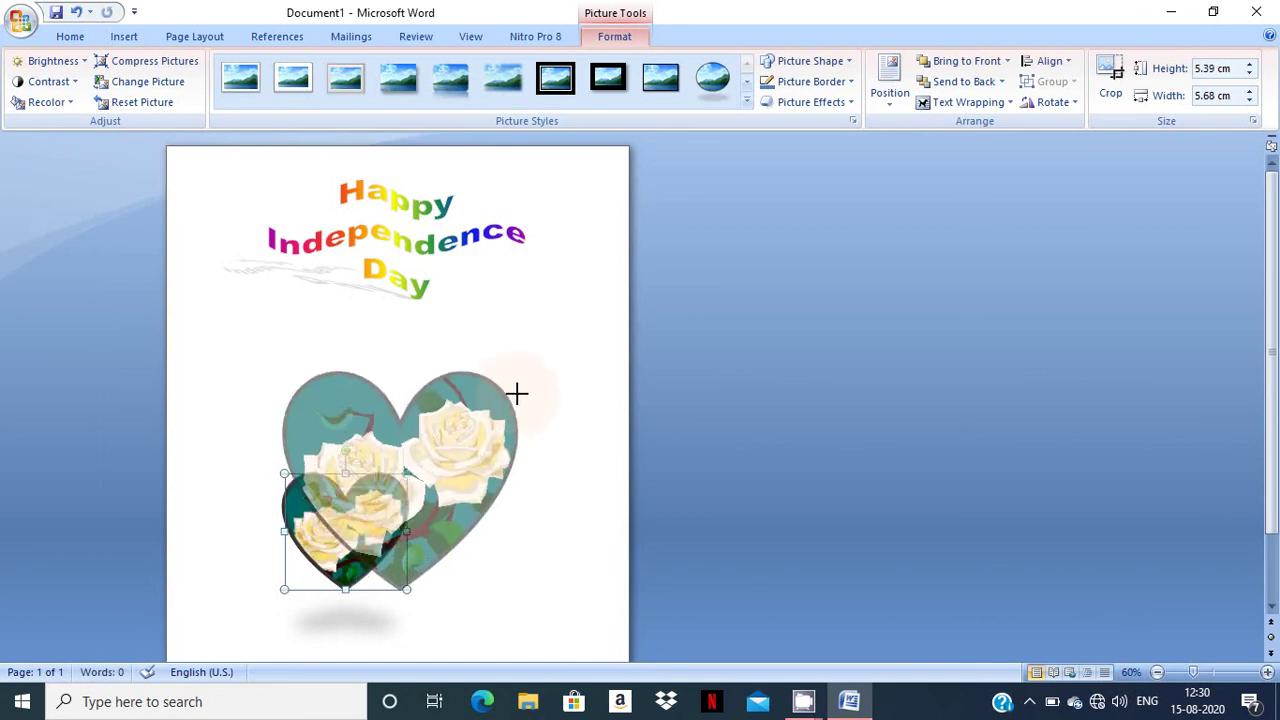
# Enlarge the WordArt slightly and lower it above the heart picture.
pyautogui.click(389, 202)
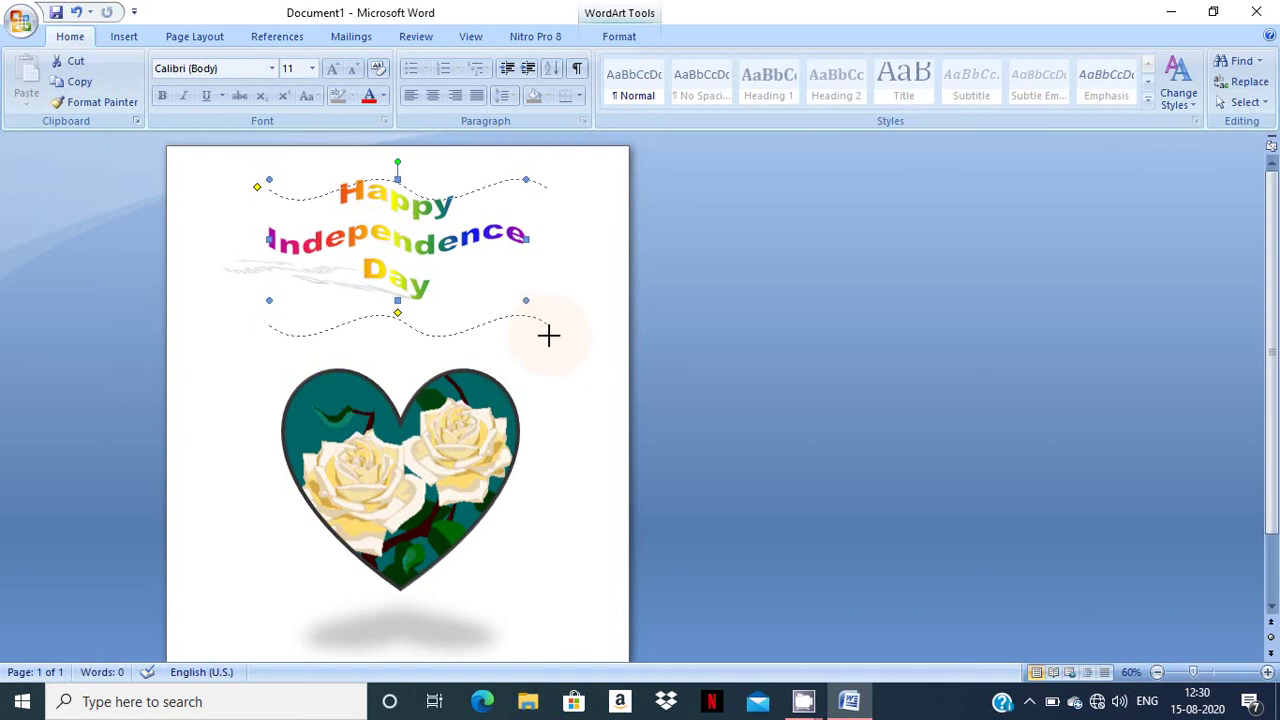
pyautogui.moveTo(526, 300); pyautogui.dragTo(549, 336)
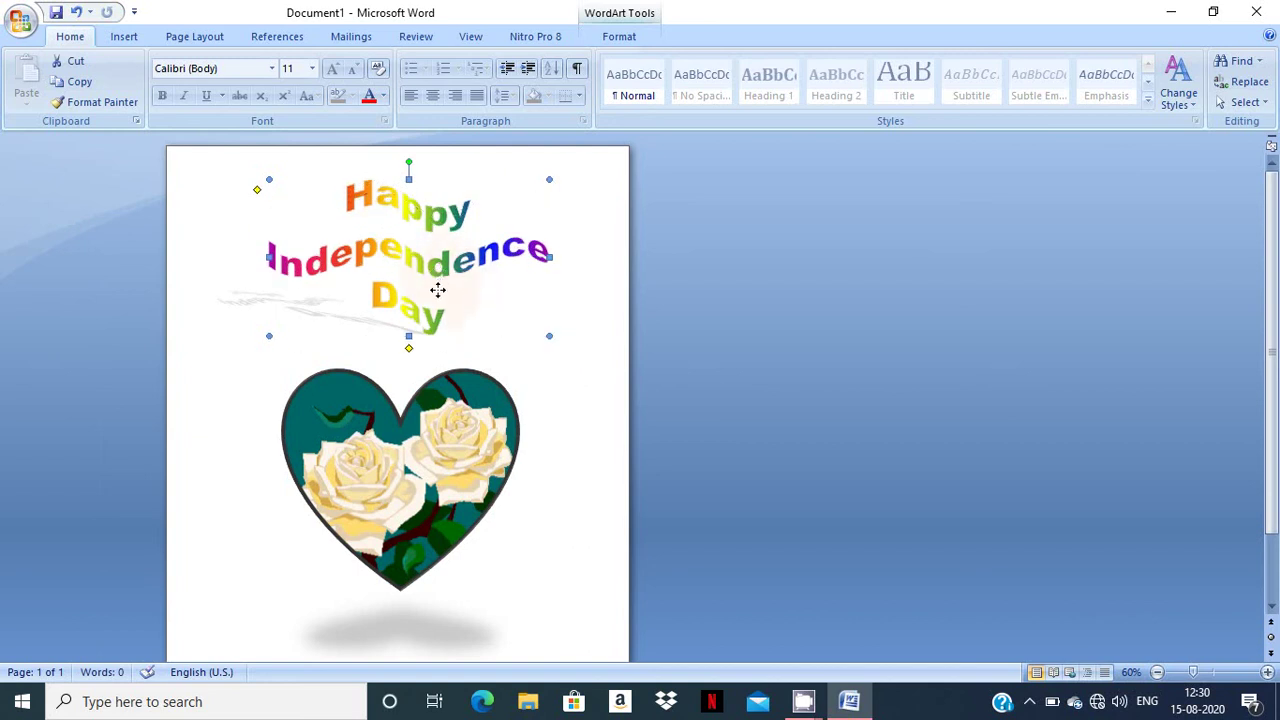
pyautogui.moveTo(434, 286); pyautogui.dragTo(436, 304)
pyautogui.click(560, 447)
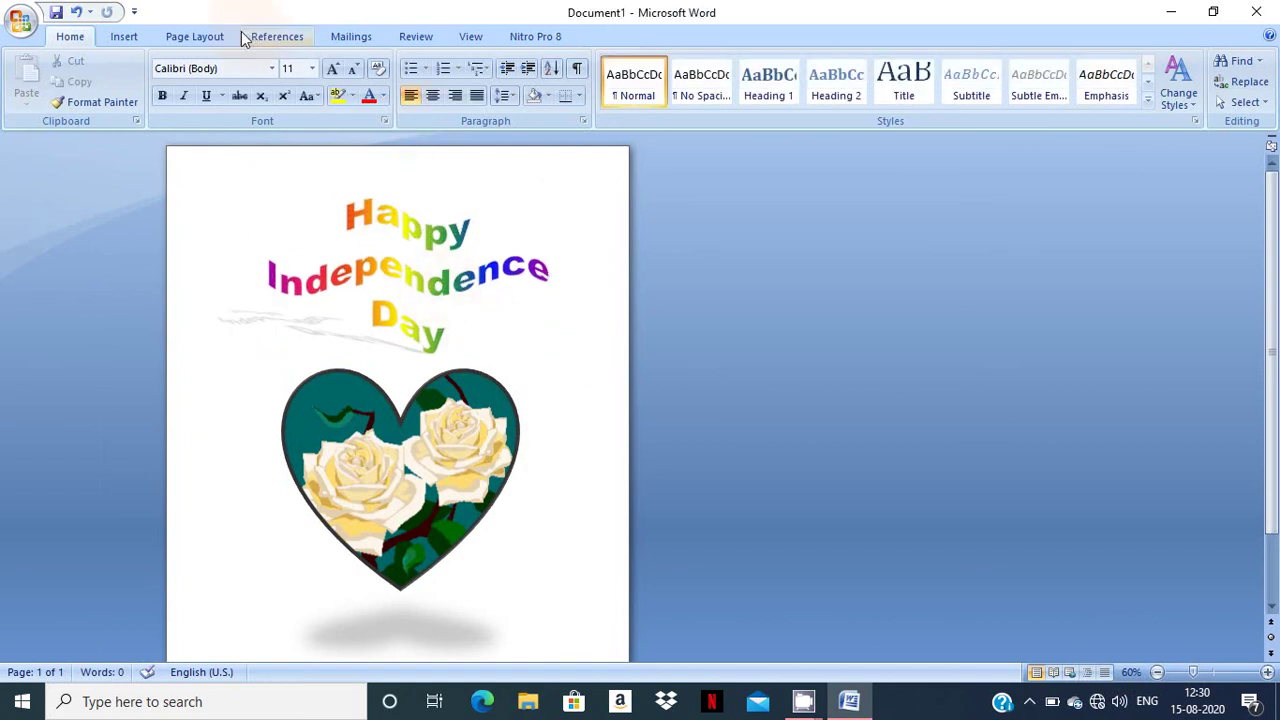
pyautogui.click(126, 38)
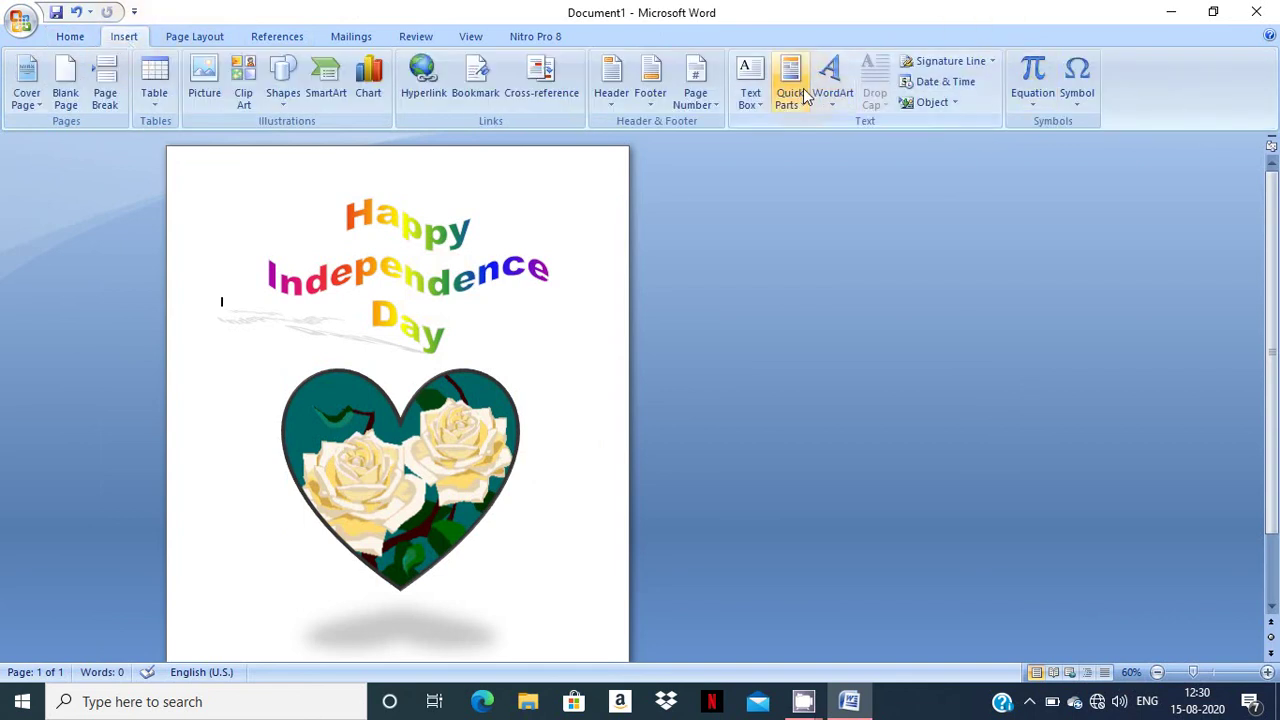